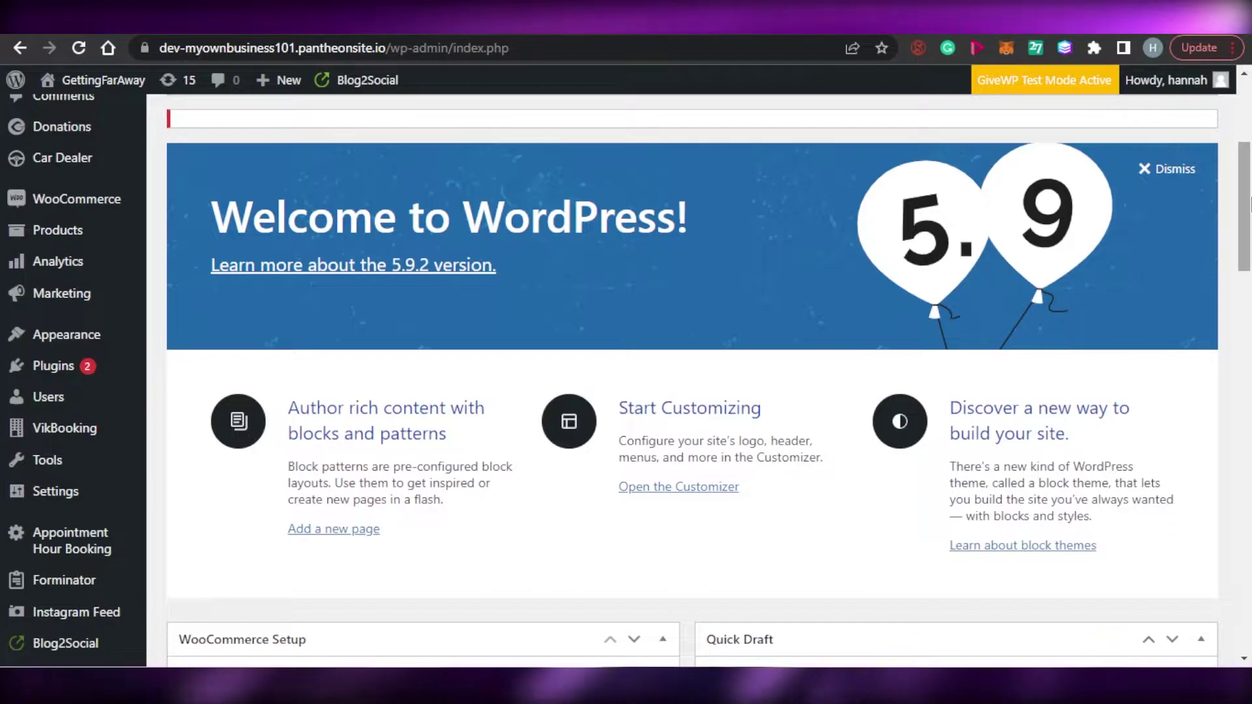
Step: Look over the notices, welcome panel and widgets on the site's admin dashboard
{"action": "left_click_drag", "start_coordinate": [1249, 202], "coordinate": [1249, 505]}
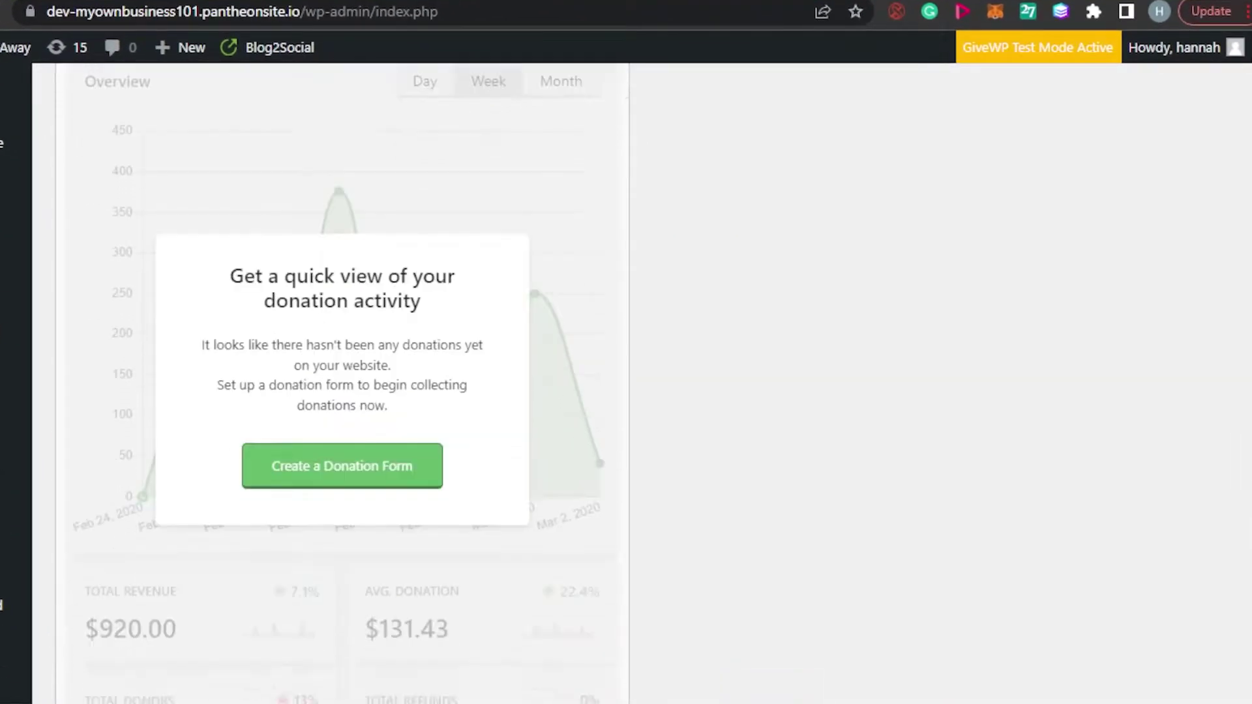
{"action": "scroll", "coordinate": [626, 384], "scroll_direction": "up", "scroll_amount": 10}
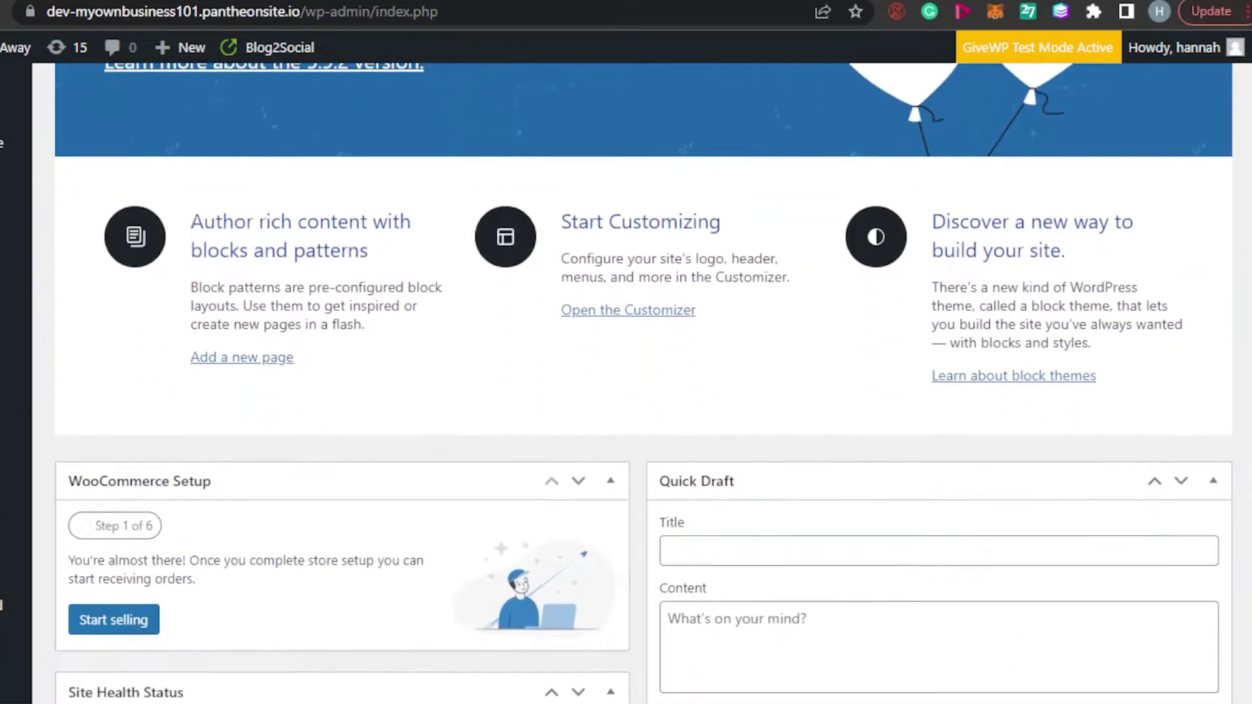
{"action": "scroll", "coordinate": [626, 384], "scroll_direction": "down", "scroll_amount": 8}
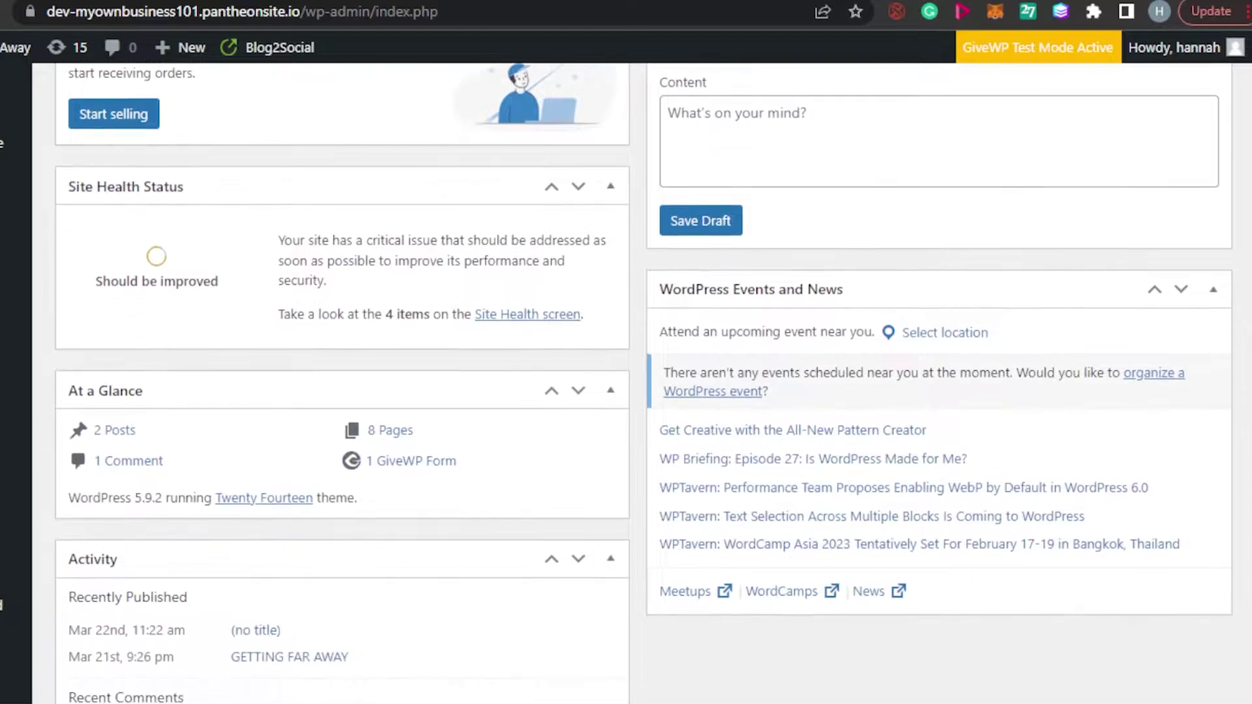
{"action": "scroll", "coordinate": [626, 384], "scroll_direction": "down", "scroll_amount": 2}
{"action": "scroll", "coordinate": [626, 385], "scroll_direction": "up", "scroll_amount": 10}
{"action": "scroll", "coordinate": [626, 385], "scroll_direction": "down", "scroll_amount": 6}
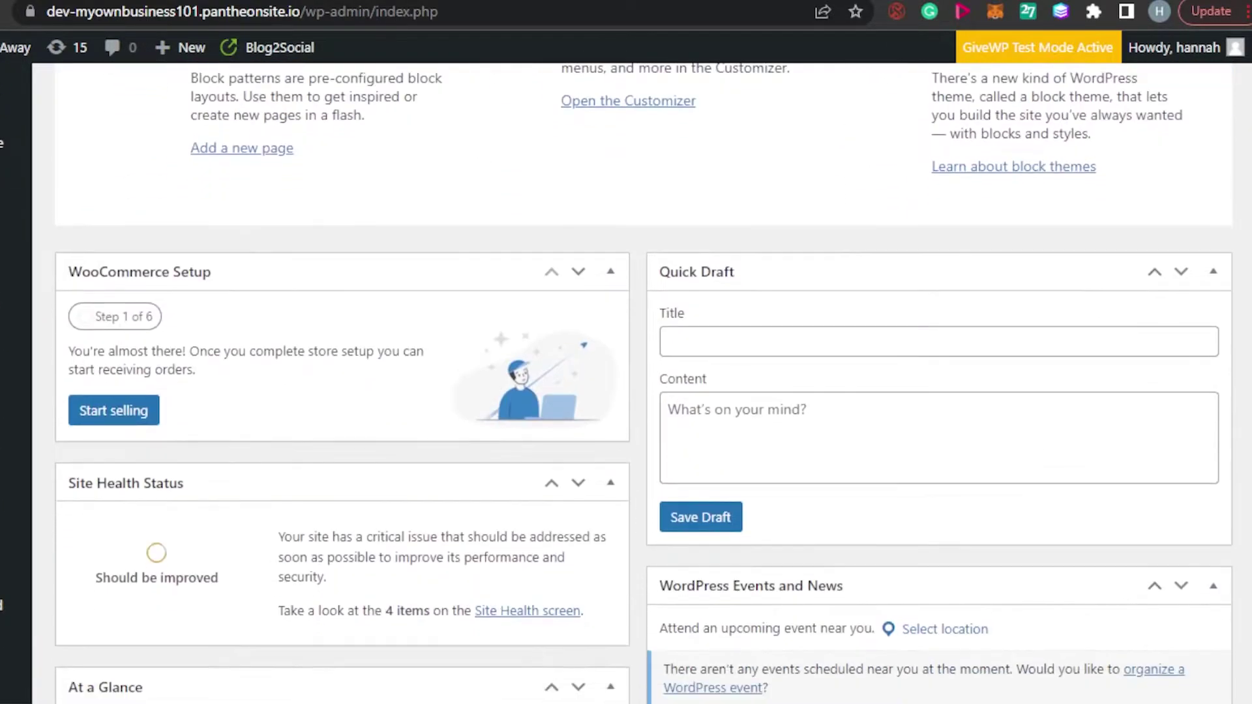
{"action": "scroll", "coordinate": [626, 385], "scroll_direction": "down", "scroll_amount": 7}
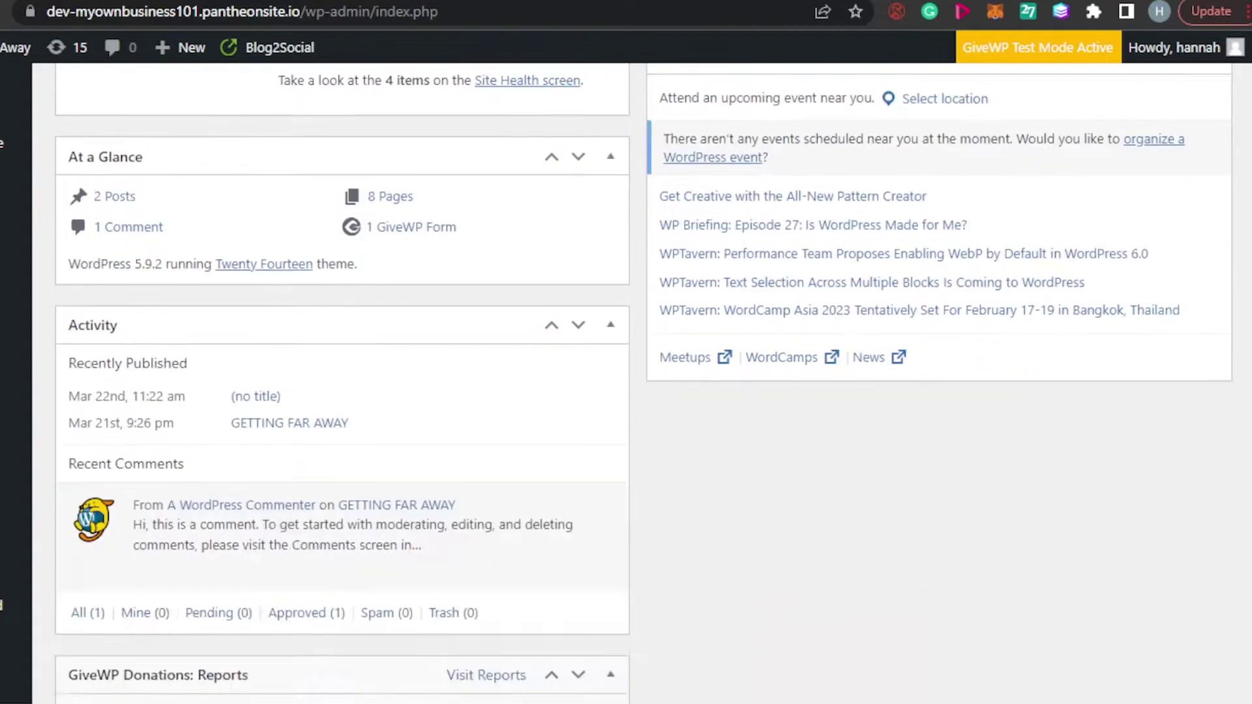
{"action": "scroll", "coordinate": [626, 384], "scroll_direction": "down", "scroll_amount": 3}
{"action": "scroll", "coordinate": [626, 384], "scroll_direction": "up", "scroll_amount": 10}
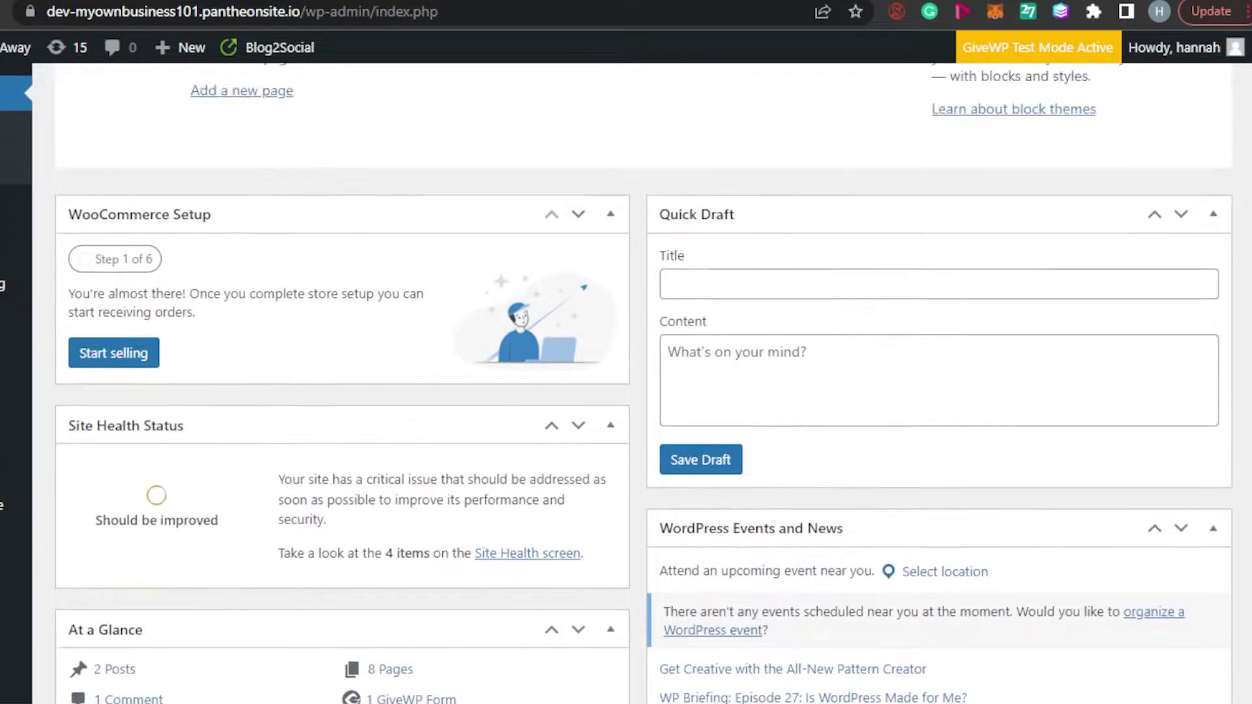
{"action": "scroll", "coordinate": [627, 384], "scroll_direction": "up", "scroll_amount": 9}
{"action": "scroll", "coordinate": [625, 384], "scroll_direction": "down", "scroll_amount": 2}
{"action": "scroll", "coordinate": [626, 384], "scroll_direction": "down", "scroll_amount": 2}
{"action": "scroll", "coordinate": [626, 384], "scroll_direction": "up", "scroll_amount": 6}
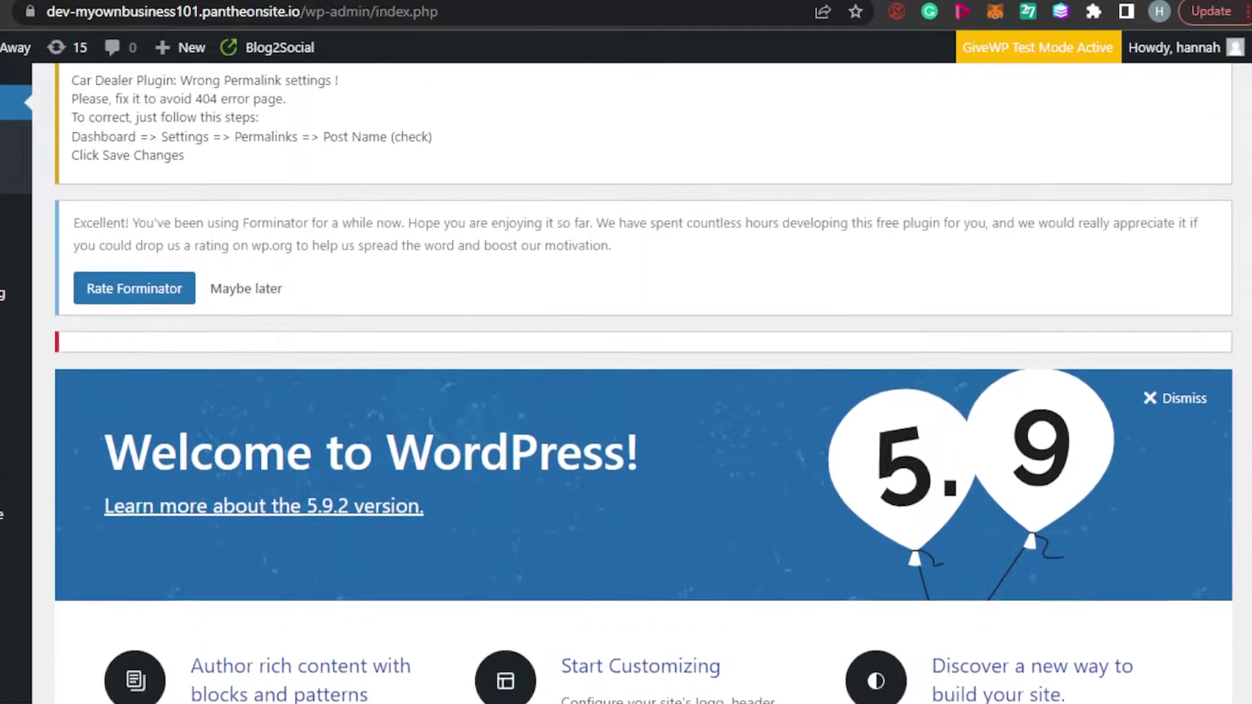
{"action": "scroll", "coordinate": [626, 385], "scroll_direction": "down", "scroll_amount": 5}
{"action": "scroll", "coordinate": [626, 384], "scroll_direction": "up", "scroll_amount": 6}
{"action": "scroll", "coordinate": [626, 385], "scroll_direction": "up", "scroll_amount": 1}
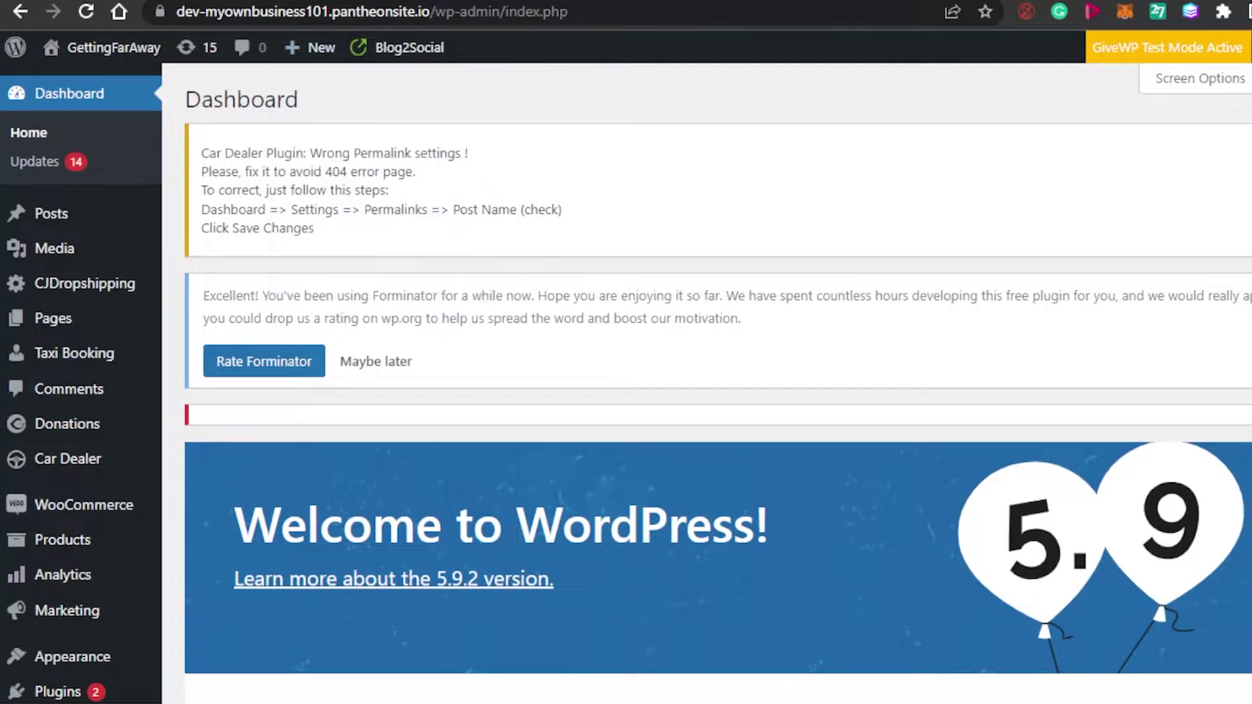
Step: Open the page for adding new plugins and search by keyword for "web push"
{"action": "mouse_move", "coordinate": [103, 59]}
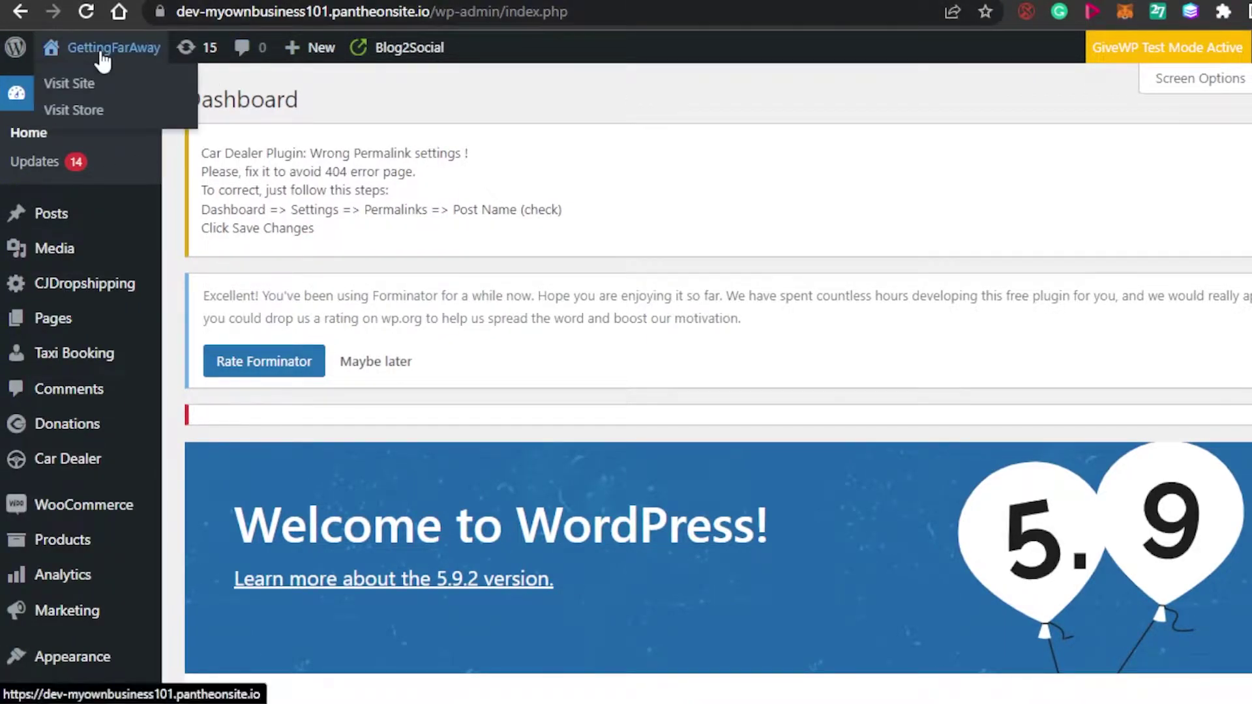
{"action": "scroll", "coordinate": [653, 392], "scroll_direction": "down", "scroll_amount": 11}
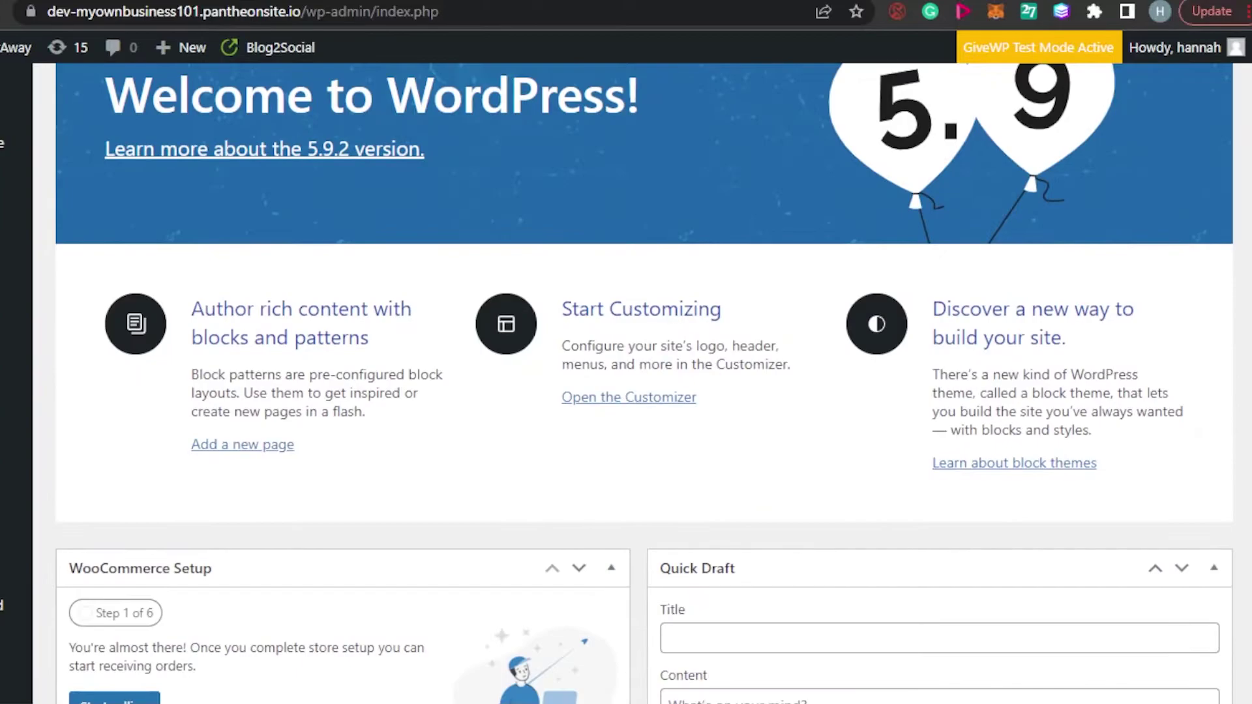
{"action": "scroll", "coordinate": [627, 384], "scroll_direction": "down", "scroll_amount": 3}
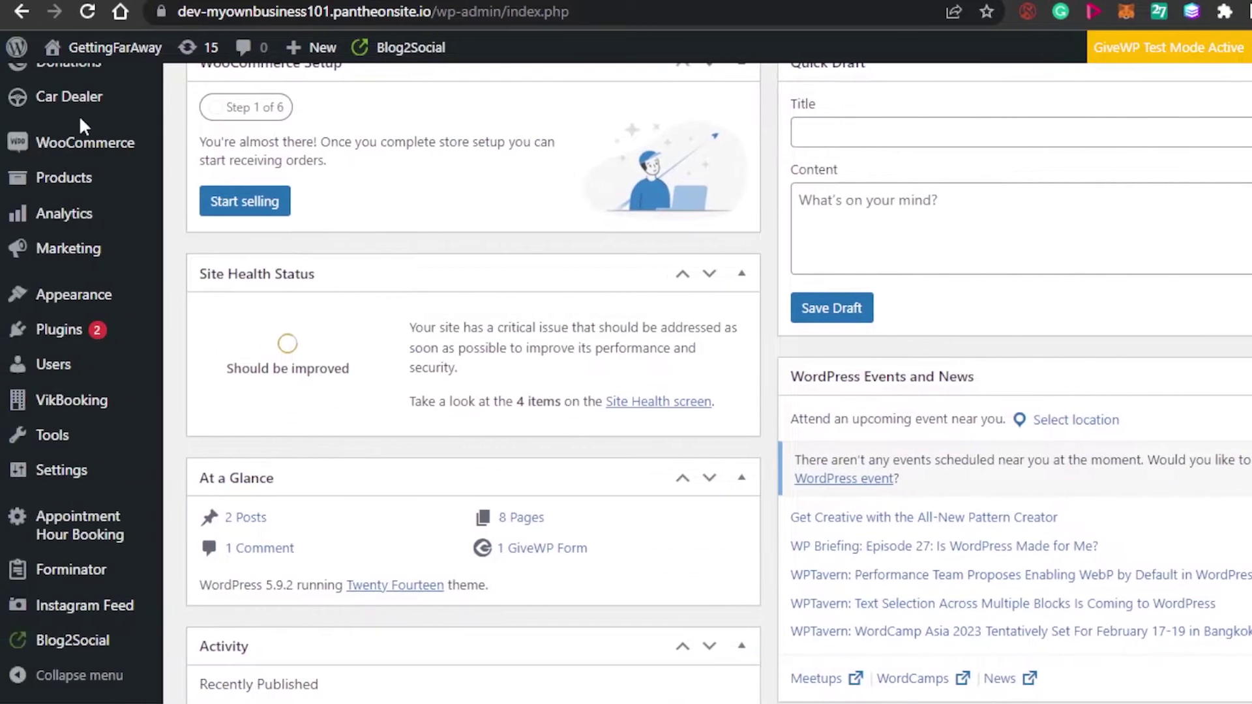
{"action": "mouse_move", "coordinate": [58, 330]}
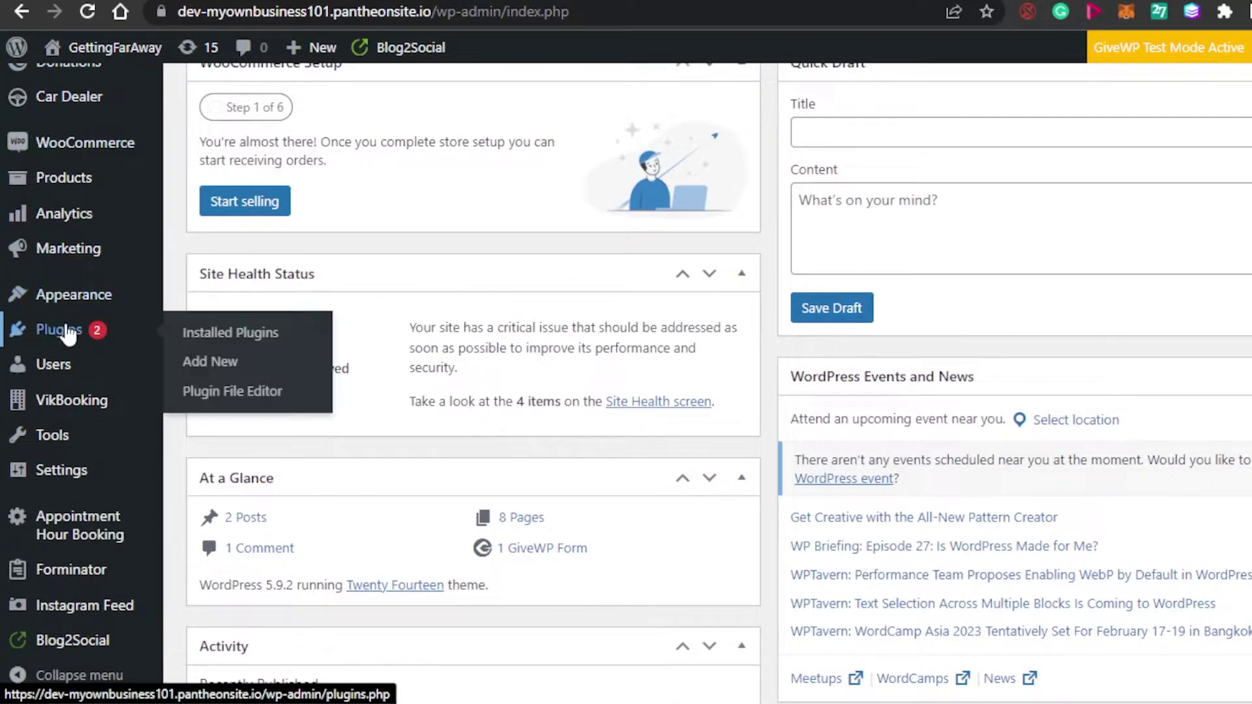
{"action": "left_click", "coordinate": [242, 367]}
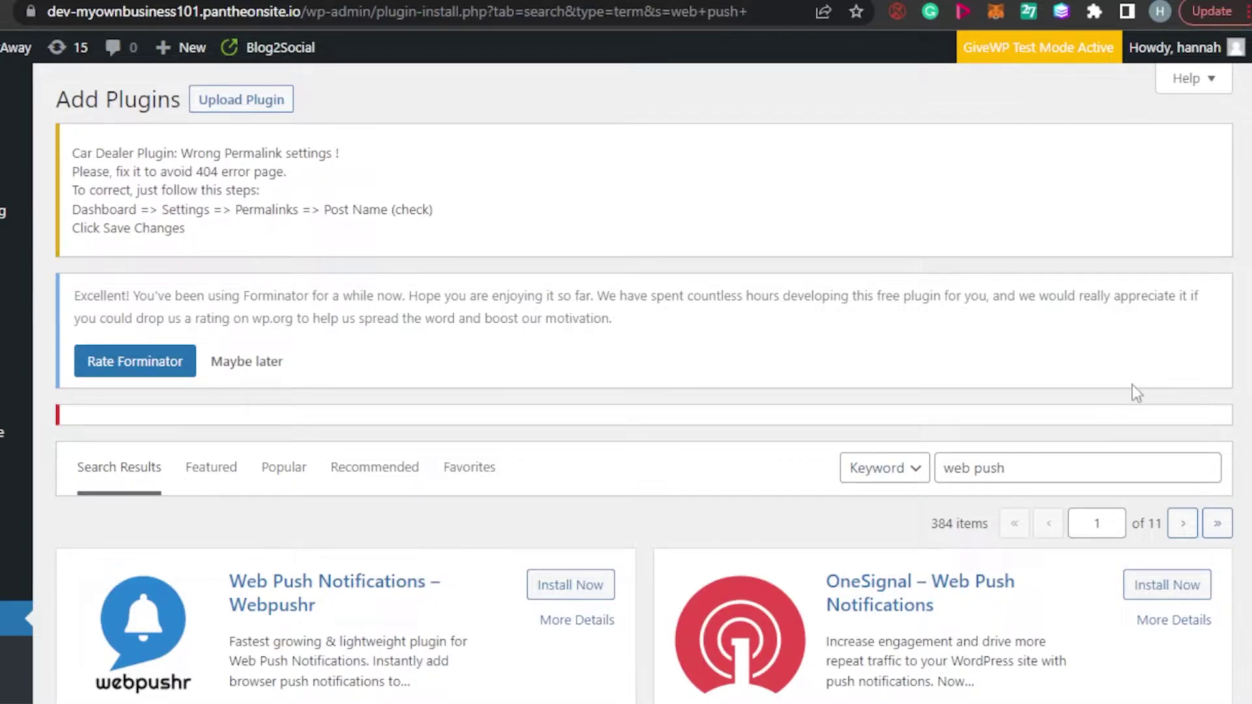
Step: Install and activate the Web Push Notifications – Webpushr plugin from the search results
{"action": "scroll", "coordinate": [653, 392], "scroll_direction": "down", "scroll_amount": 5}
{"action": "scroll", "coordinate": [626, 384], "scroll_direction": "down", "scroll_amount": 1}
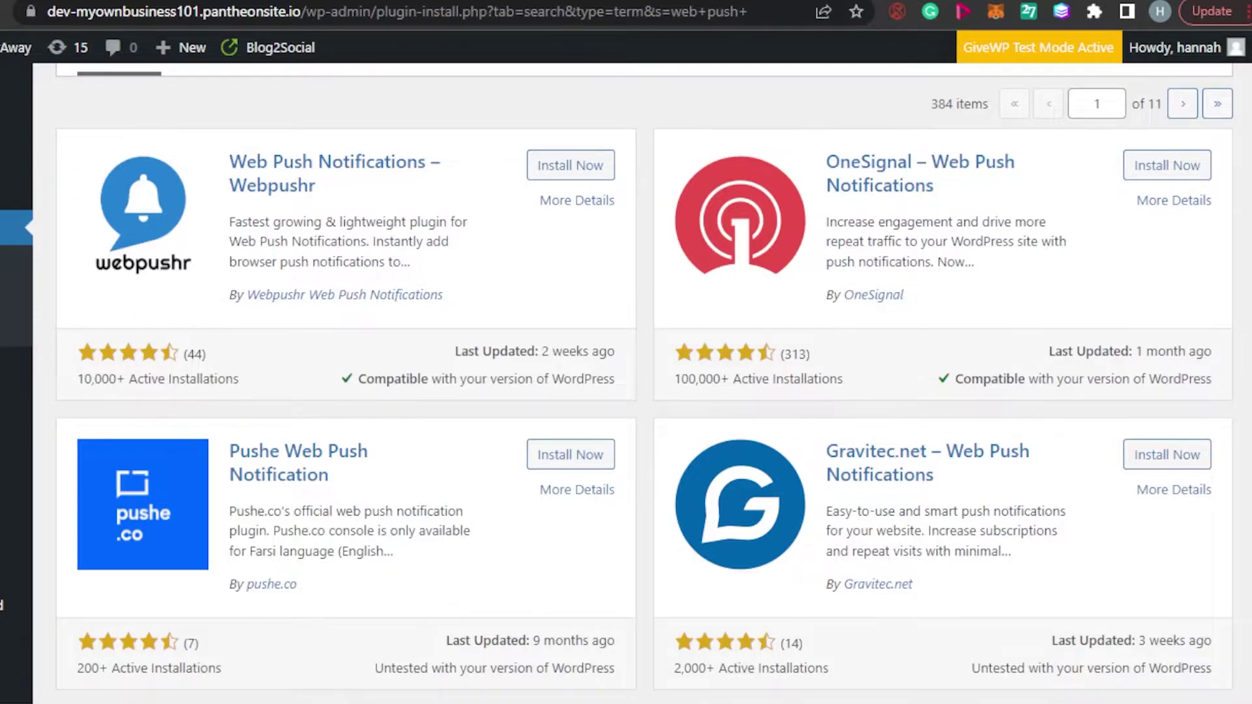
{"action": "scroll", "coordinate": [626, 384], "scroll_direction": "down", "scroll_amount": 18}
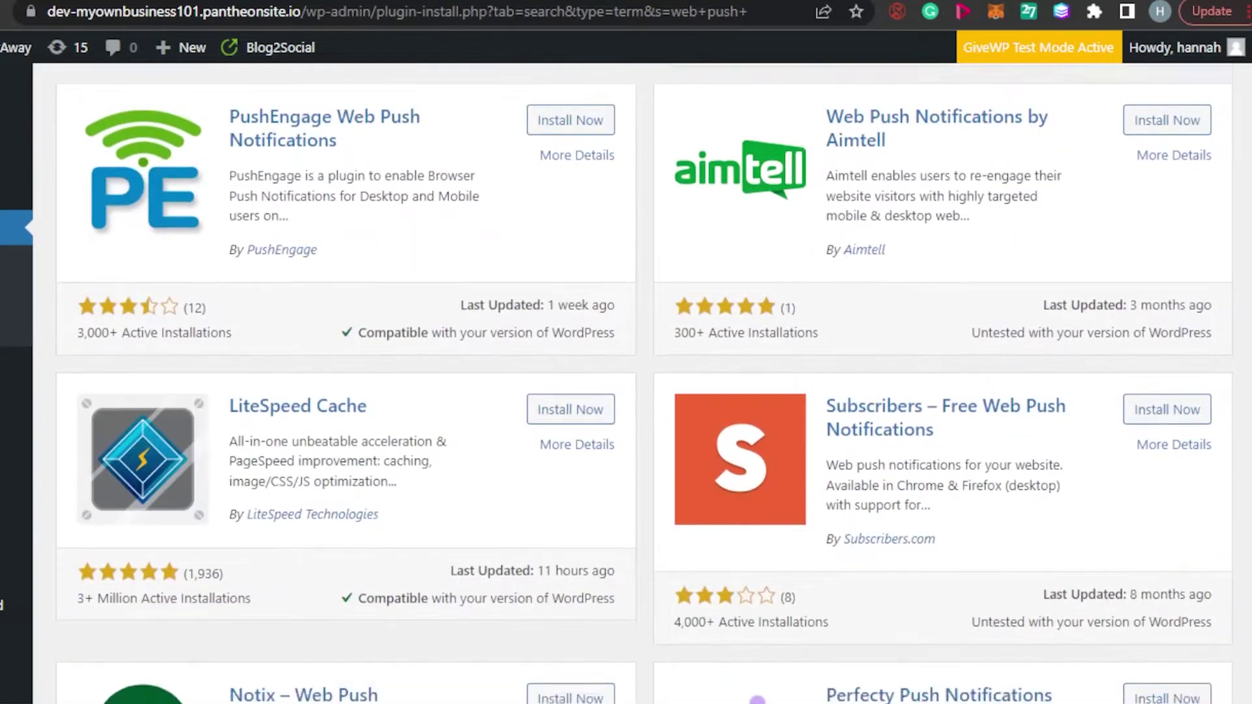
{"action": "scroll", "coordinate": [627, 384], "scroll_direction": "down", "scroll_amount": 15}
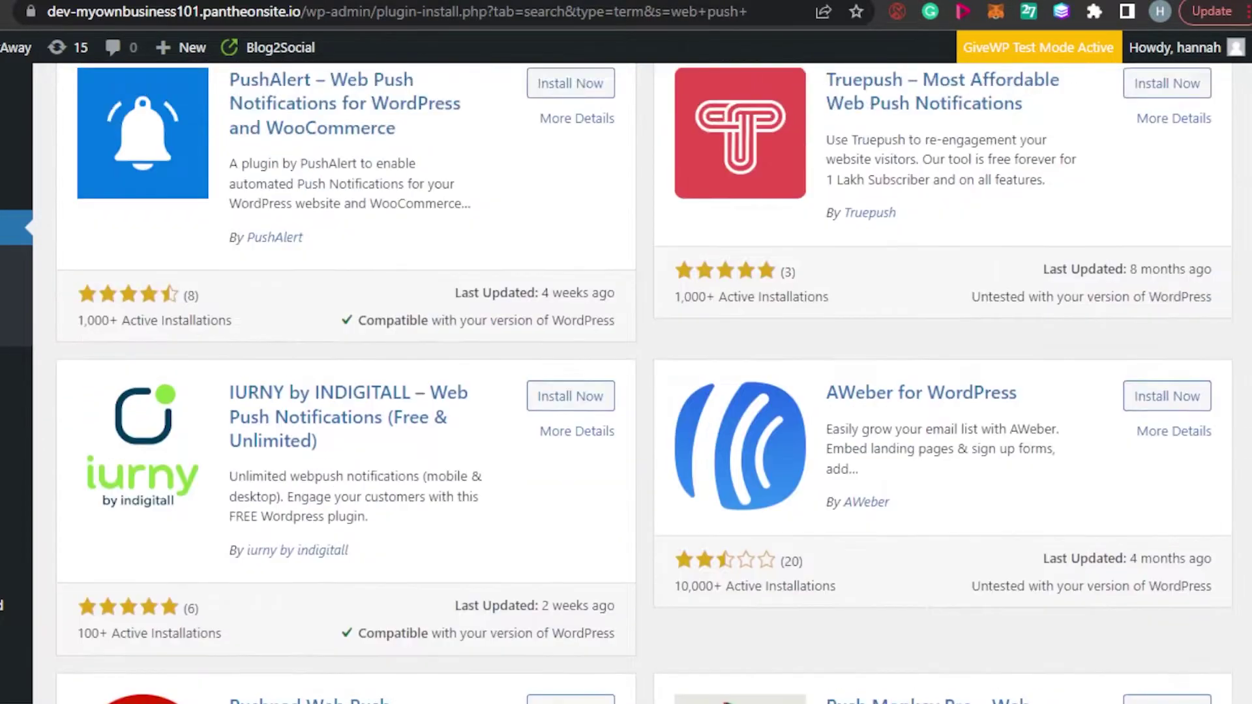
{"action": "scroll", "coordinate": [627, 384], "scroll_direction": "up", "scroll_amount": 15}
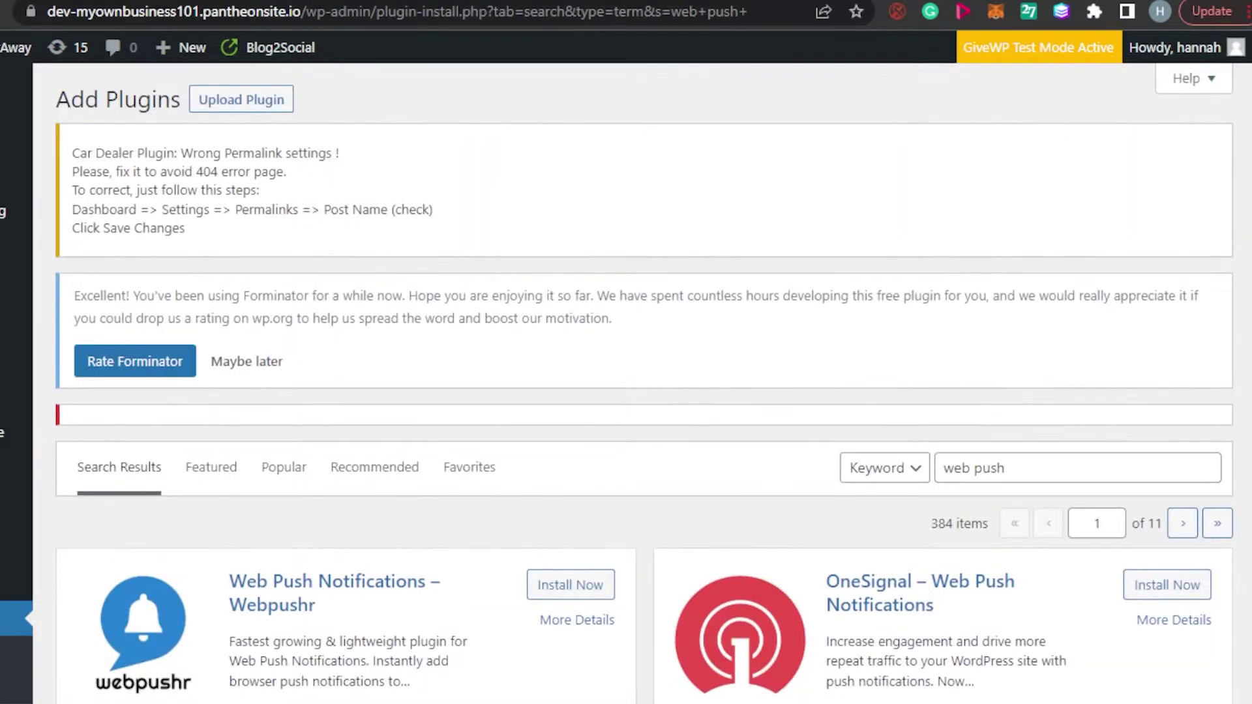
{"action": "scroll", "coordinate": [627, 384], "scroll_direction": "down", "scroll_amount": 5}
{"action": "scroll", "coordinate": [626, 384], "scroll_direction": "down", "scroll_amount": 2}
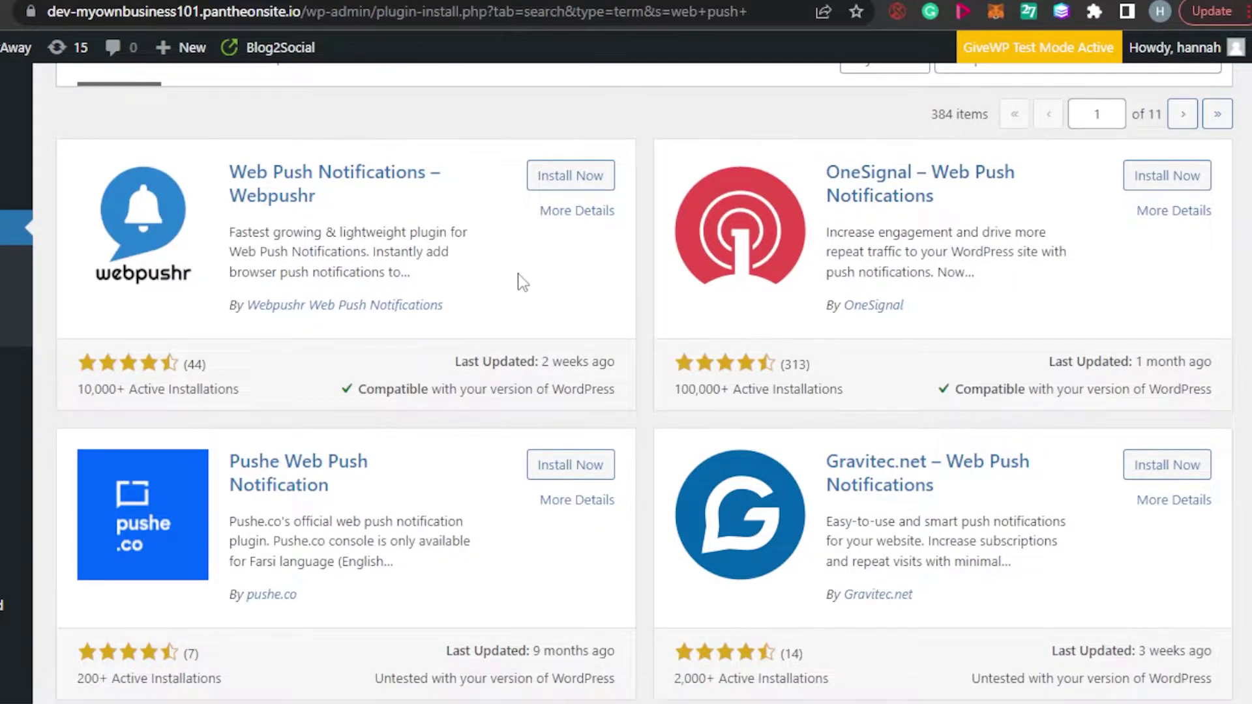
{"action": "left_click", "coordinate": [571, 177]}
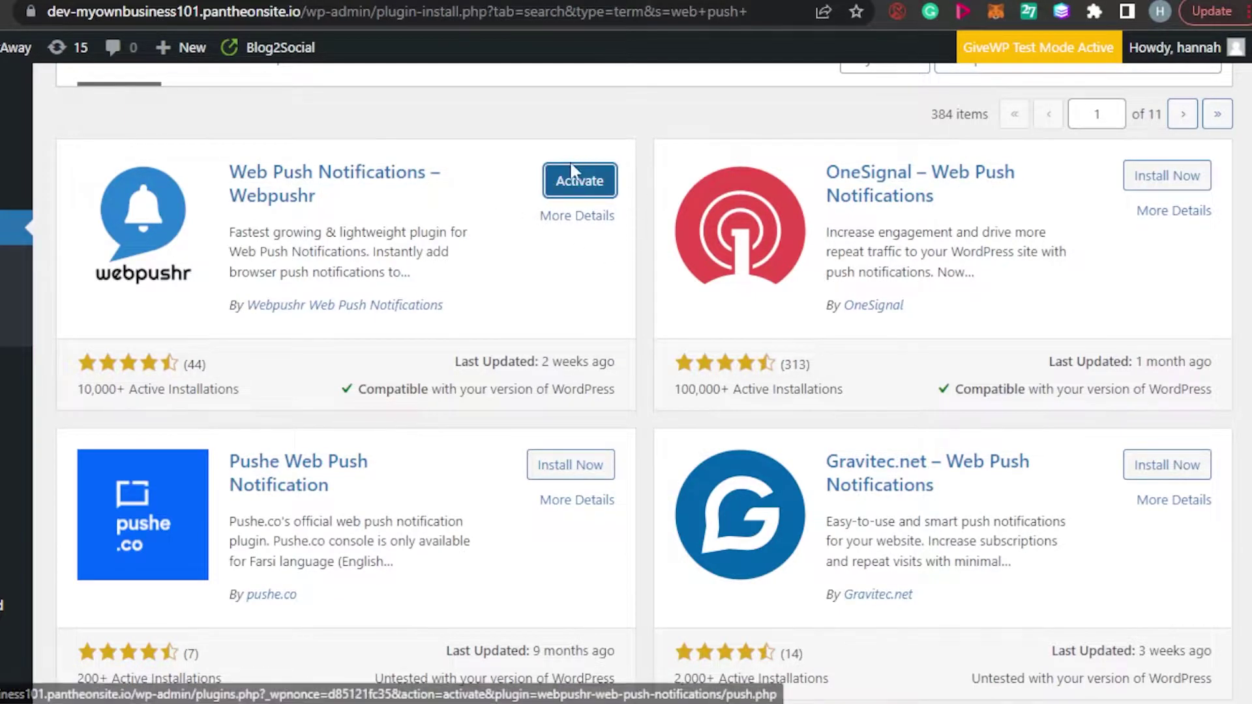
{"action": "left_click", "coordinate": [567, 183]}
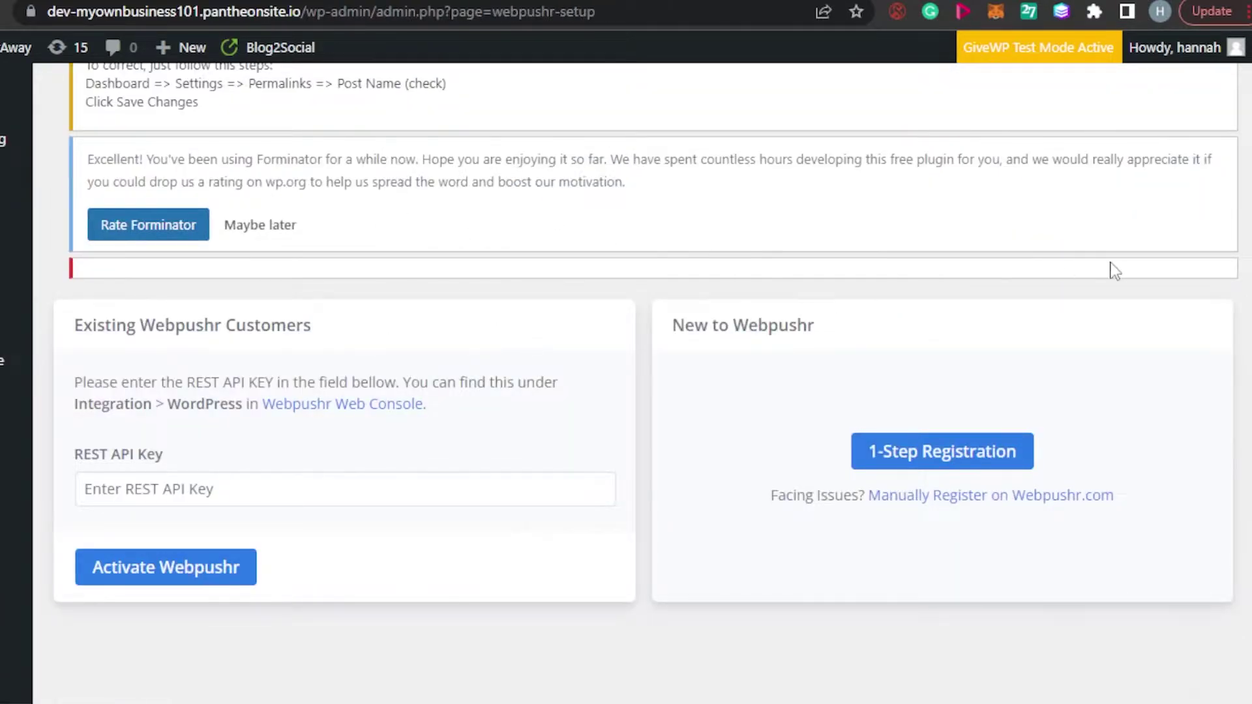
Step: Examine the Webpushr setup options for existing customers with a REST API key and for new registrations
{"action": "scroll", "coordinate": [626, 359], "scroll_direction": "down", "scroll_amount": 3}
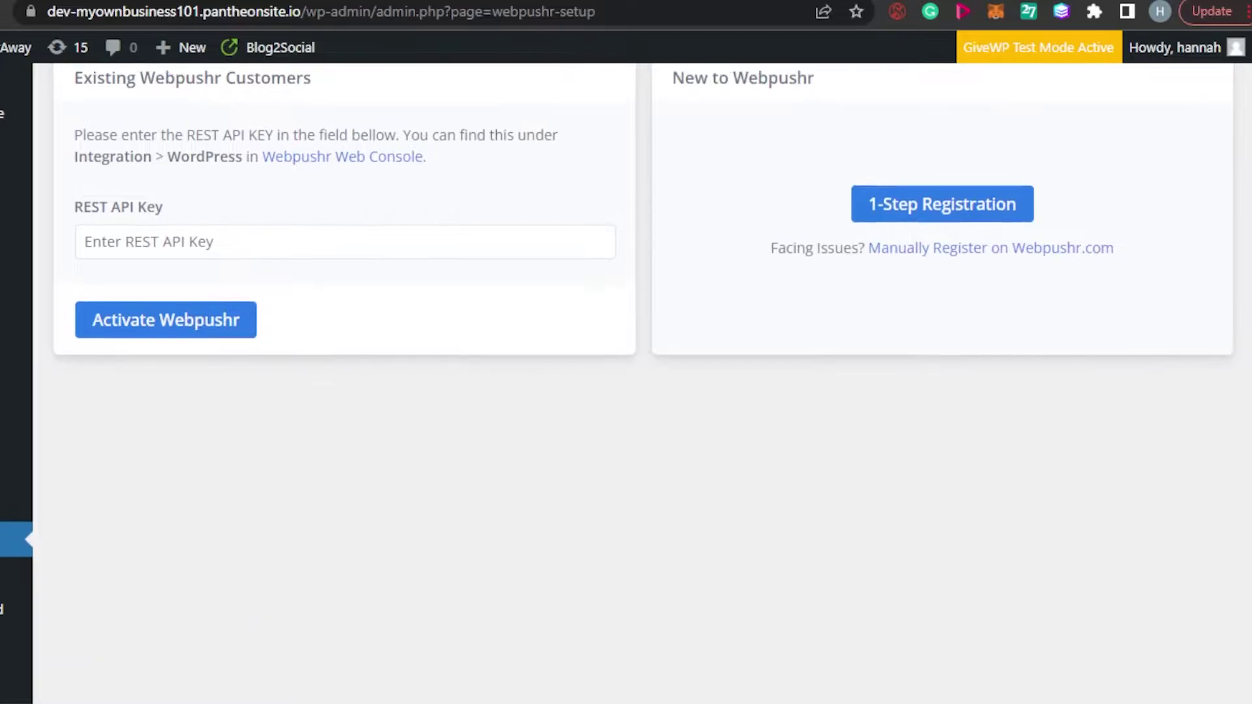
{"action": "scroll", "coordinate": [1239, 411], "scroll_direction": "down", "scroll_amount": 2}
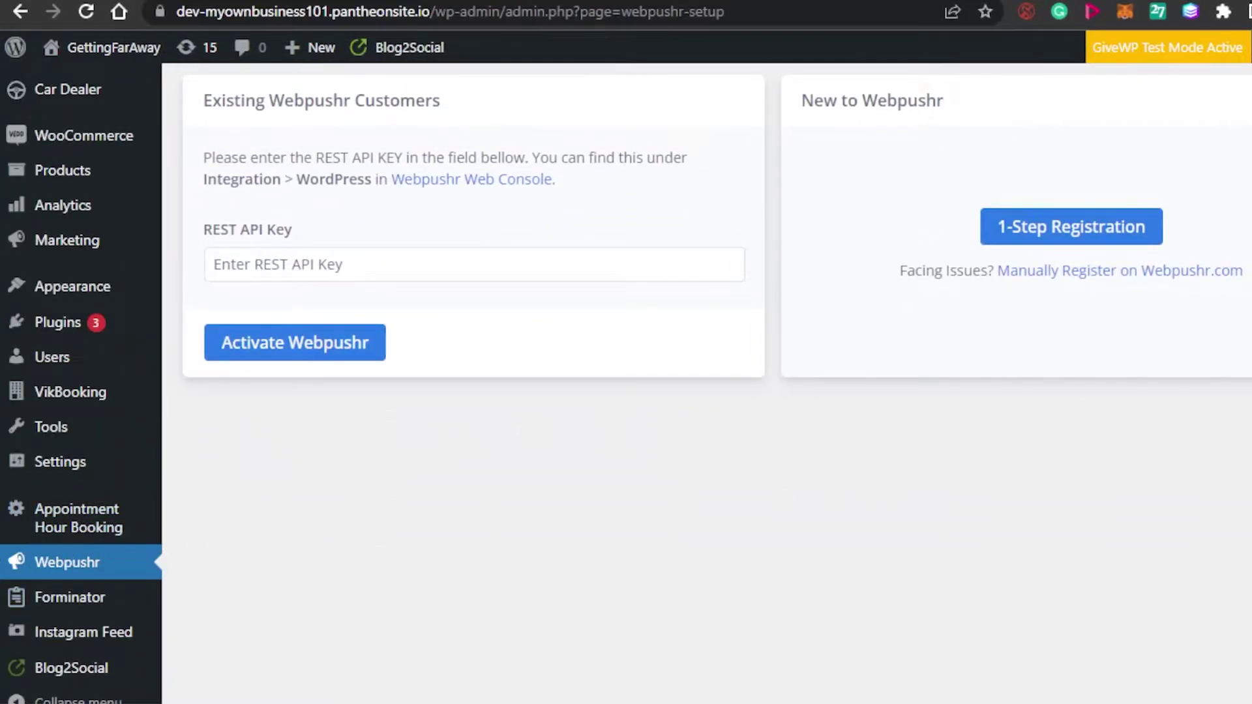
{"action": "scroll", "coordinate": [776, 499], "scroll_direction": "up", "scroll_amount": 3}
{"action": "scroll", "coordinate": [717, 405], "scroll_direction": "up", "scroll_amount": 1}
{"action": "scroll", "coordinate": [716, 404], "scroll_direction": "down", "scroll_amount": 4}
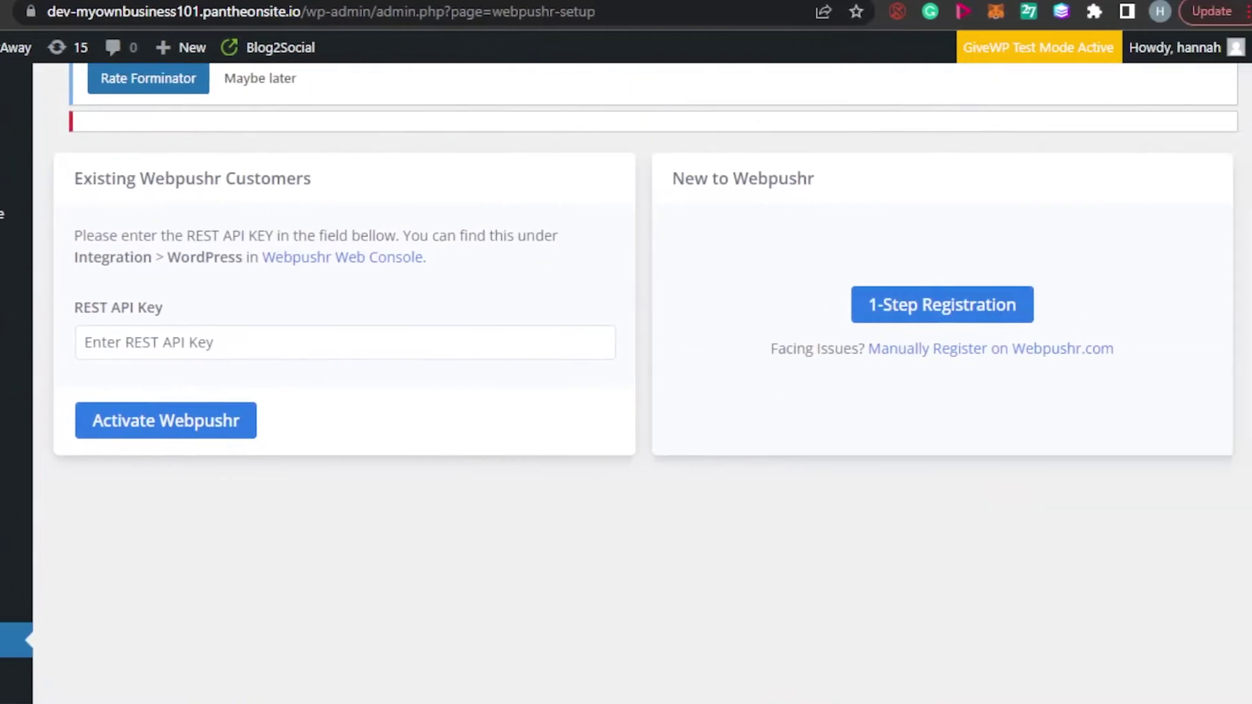
{"action": "scroll", "coordinate": [637, 372], "scroll_direction": "up", "scroll_amount": 5}
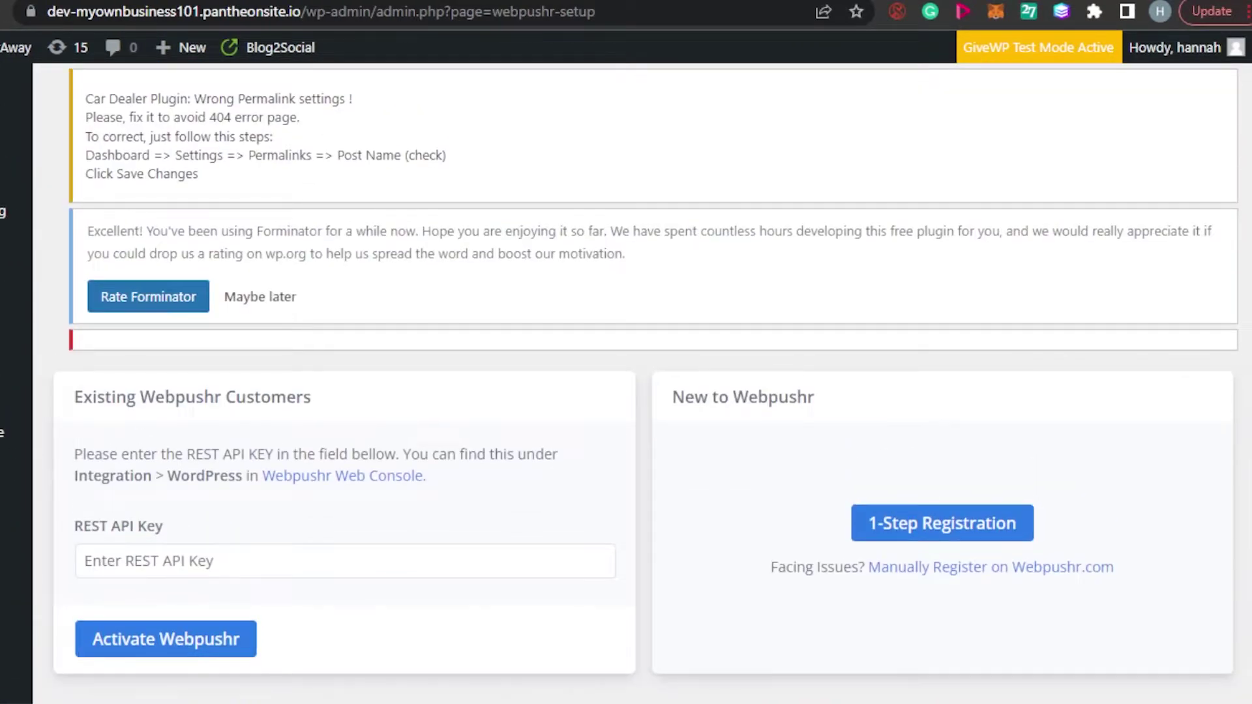
{"action": "scroll", "coordinate": [636, 391], "scroll_direction": "down", "scroll_amount": 4}
{"action": "scroll", "coordinate": [636, 391], "scroll_direction": "up", "scroll_amount": 2}
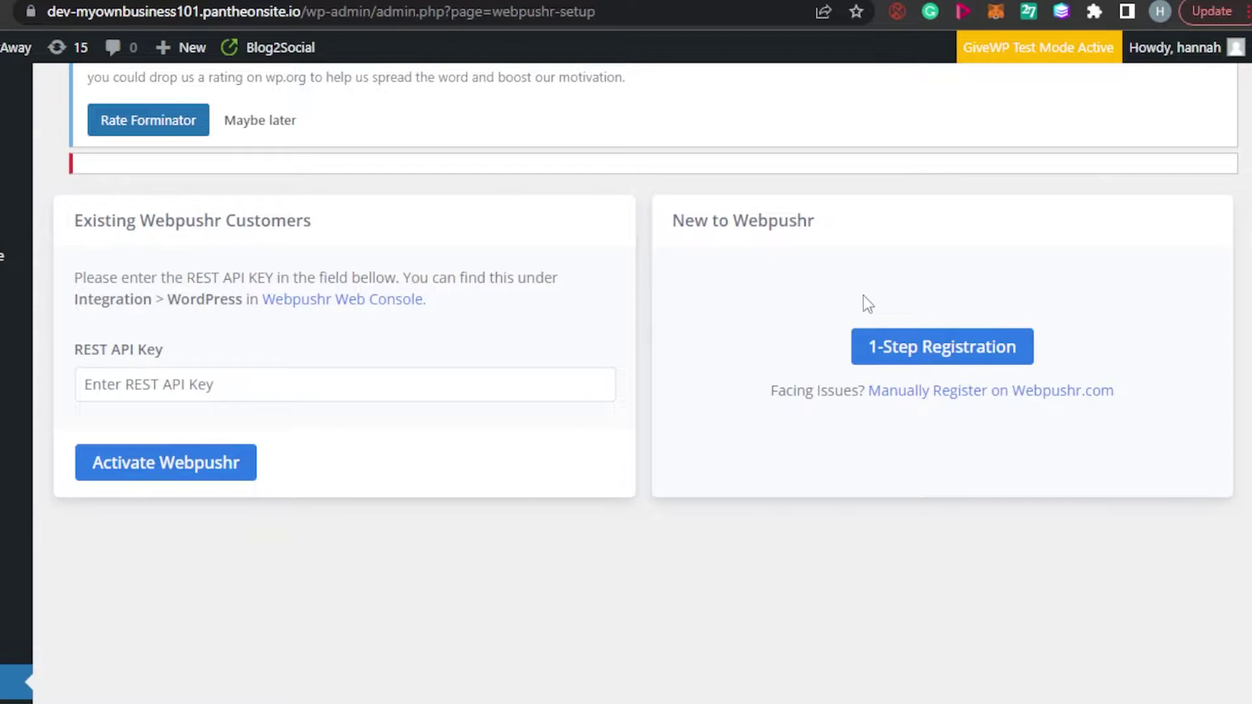
Step: Register a new Webpushr account through 1-Step Registration, filling in the name, email address, password and password confirmation
{"action": "left_click", "coordinate": [933, 350]}
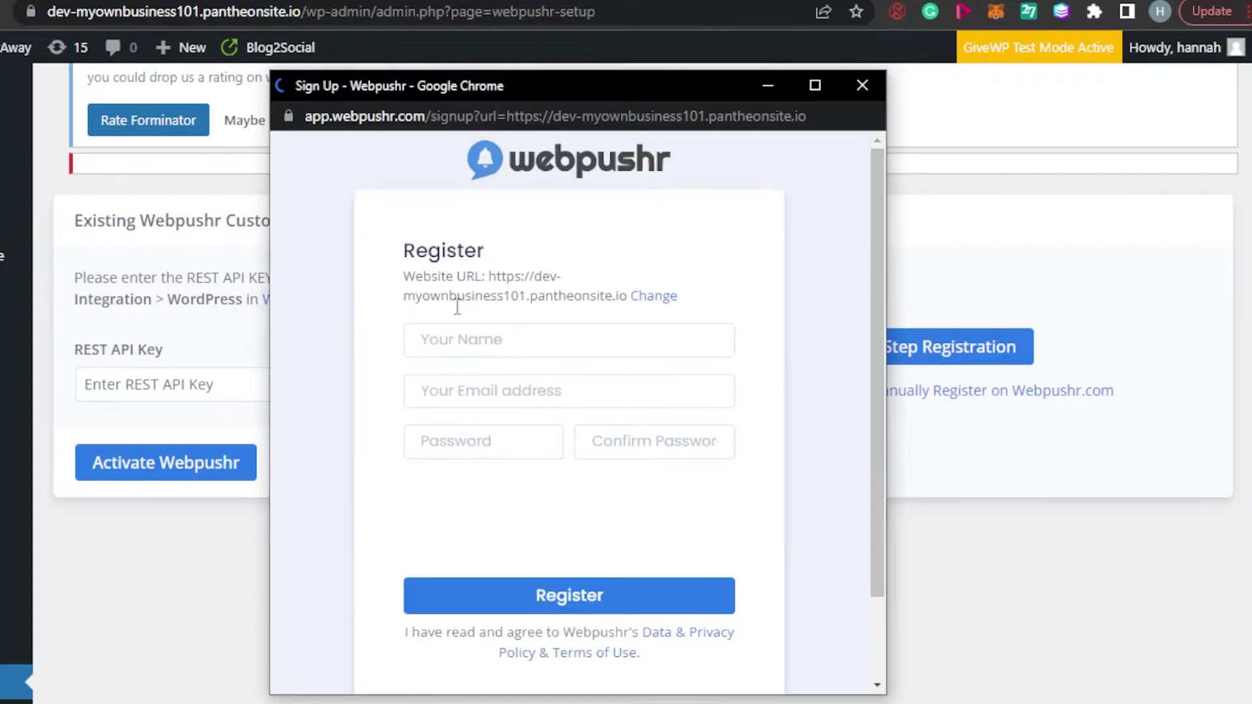
{"action": "left_click", "coordinate": [447, 341]}
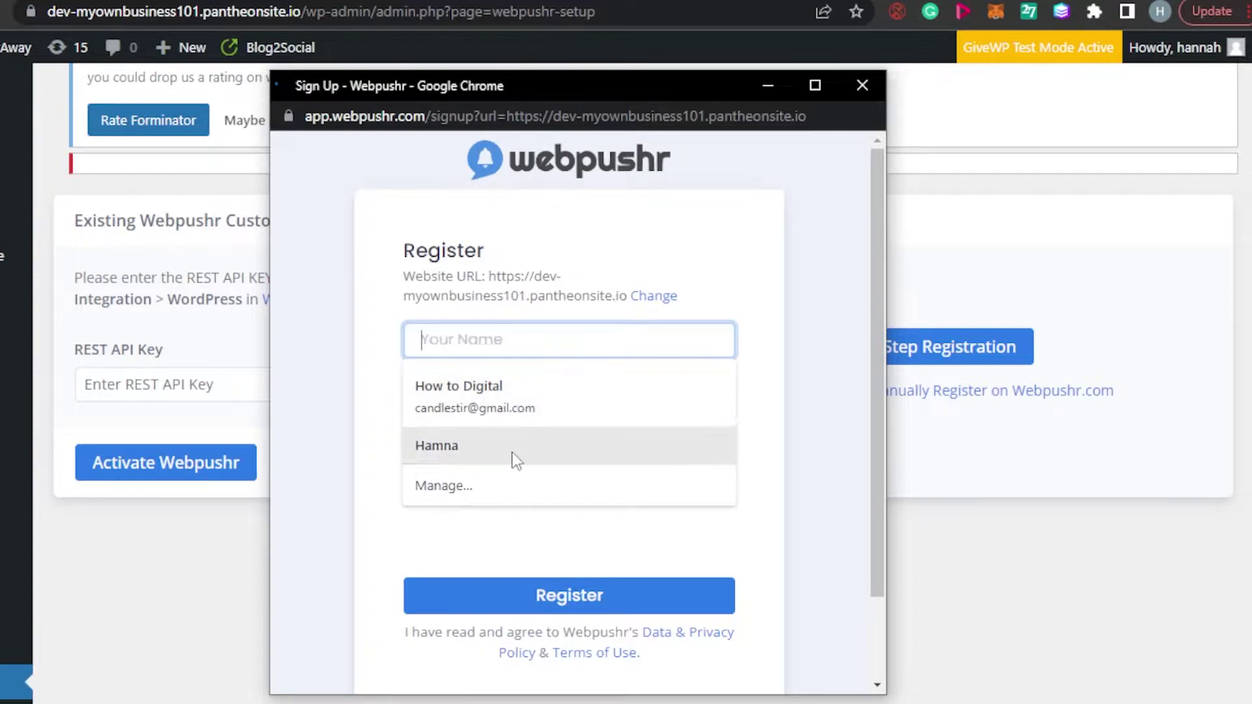
{"action": "left_click", "coordinate": [604, 532]}
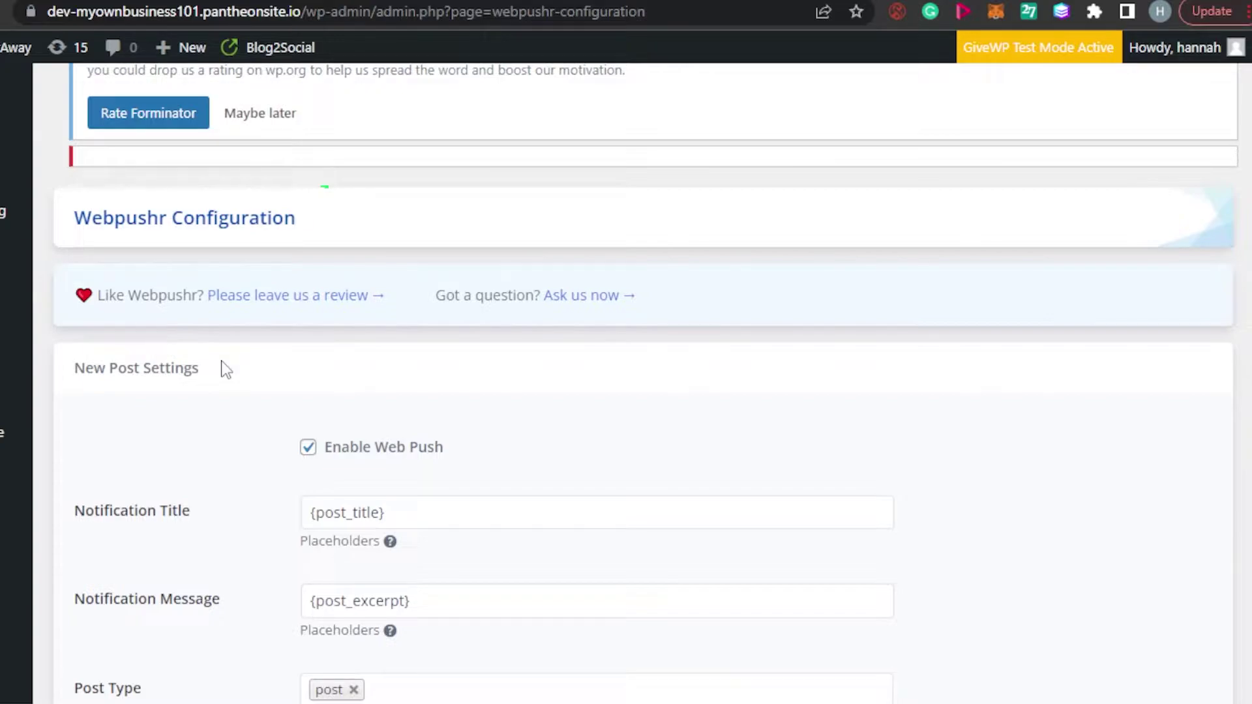
Step: Review the Webpushr configuration, including the new post, automatic notification, WooCommerce abandoned cart and welcome notification settings
{"action": "scroll", "coordinate": [225, 369], "scroll_direction": "down", "scroll_amount": 1}
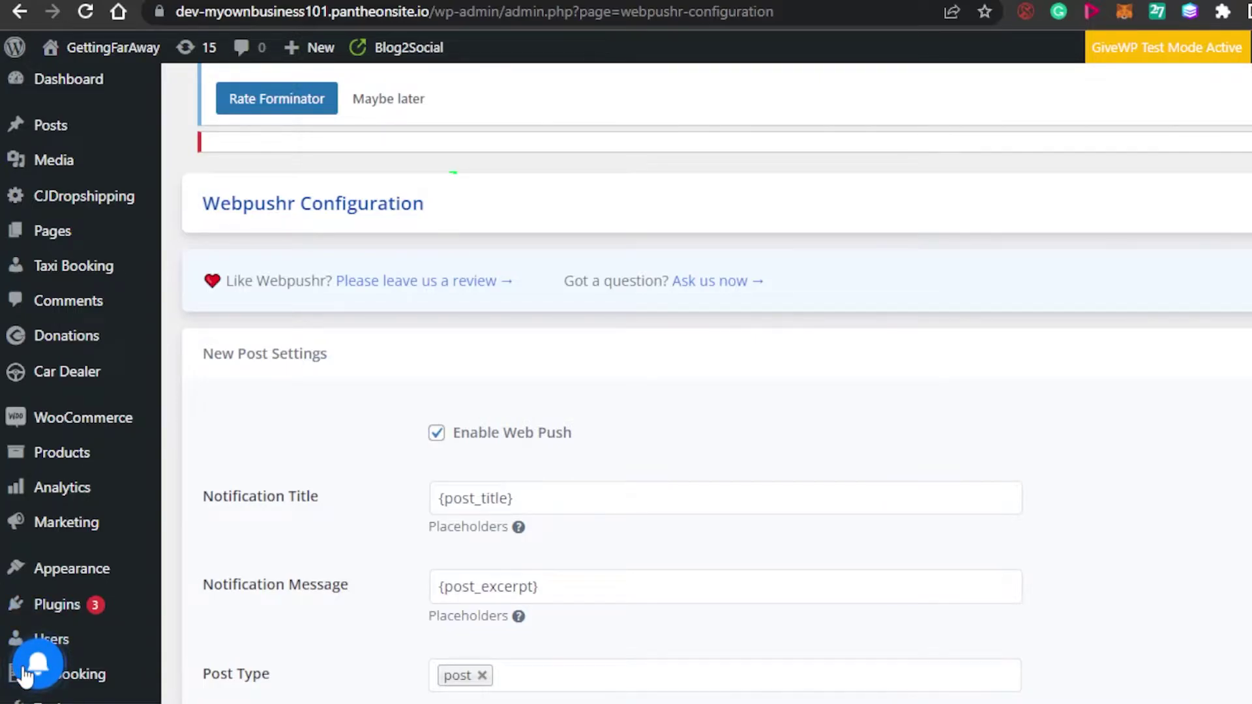
{"action": "scroll", "coordinate": [628, 382], "scroll_direction": "down", "scroll_amount": 15}
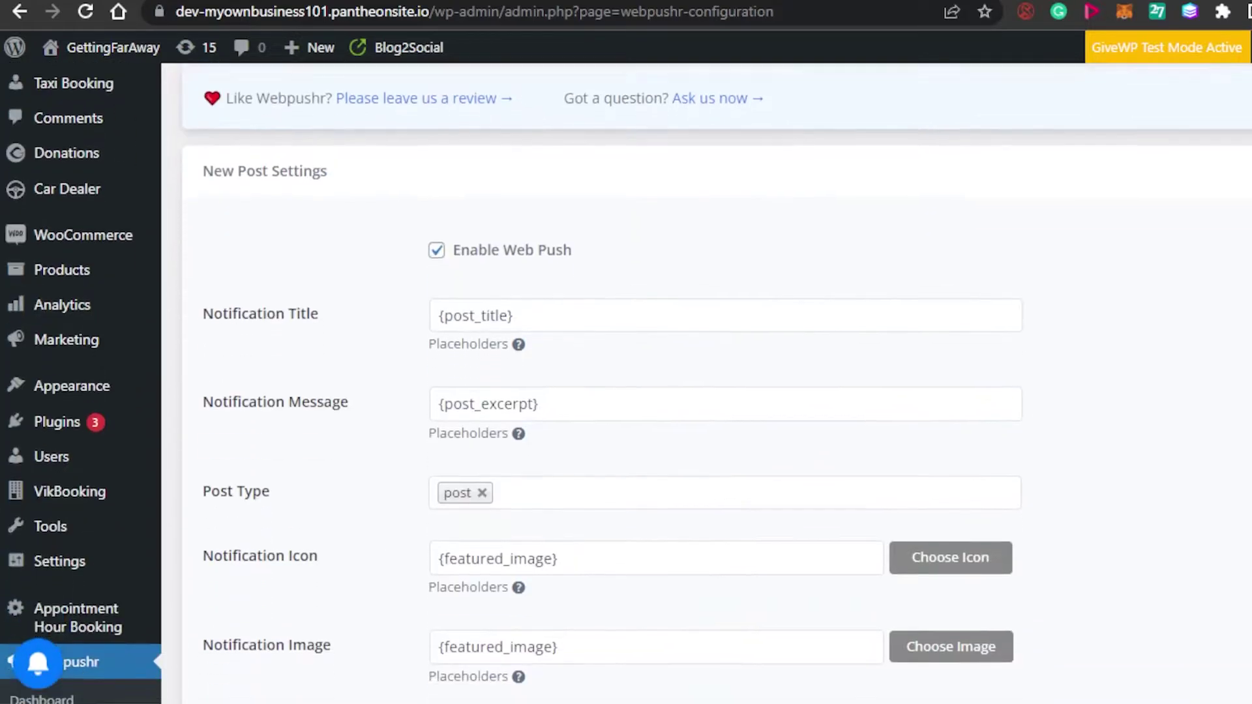
{"action": "scroll", "coordinate": [716, 384], "scroll_direction": "down", "scroll_amount": 12}
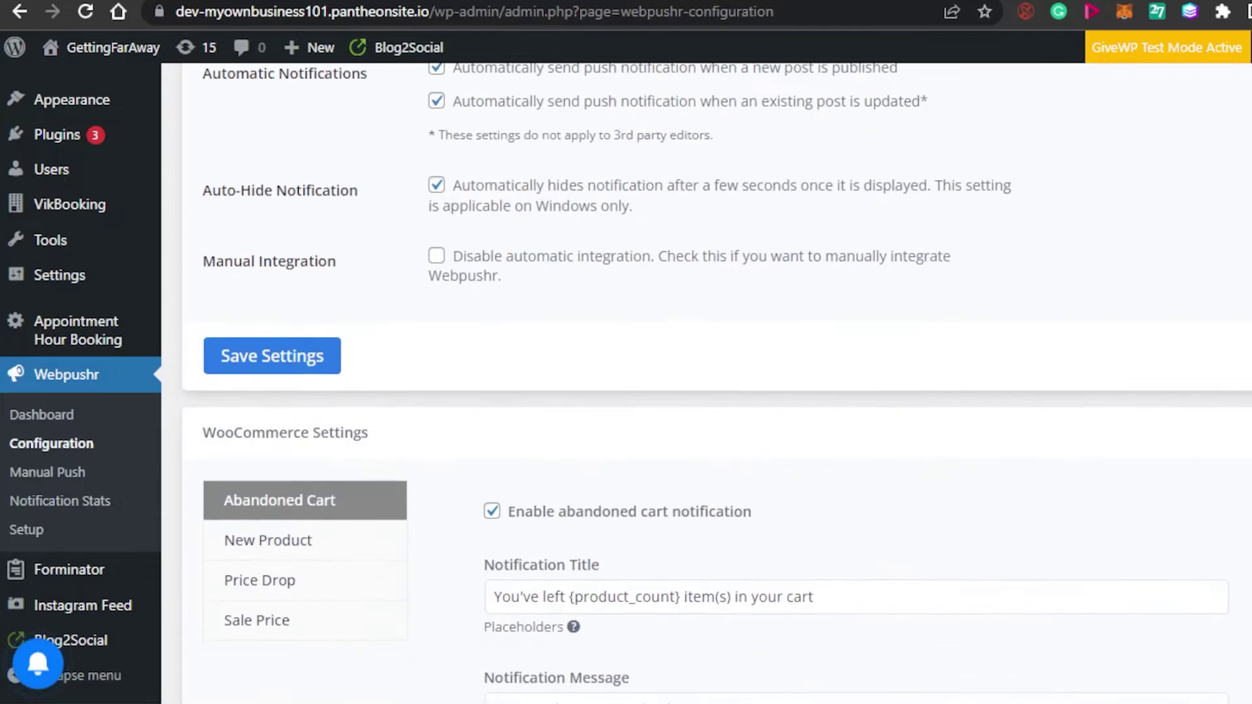
{"action": "scroll", "coordinate": [717, 383], "scroll_direction": "down", "scroll_amount": 4}
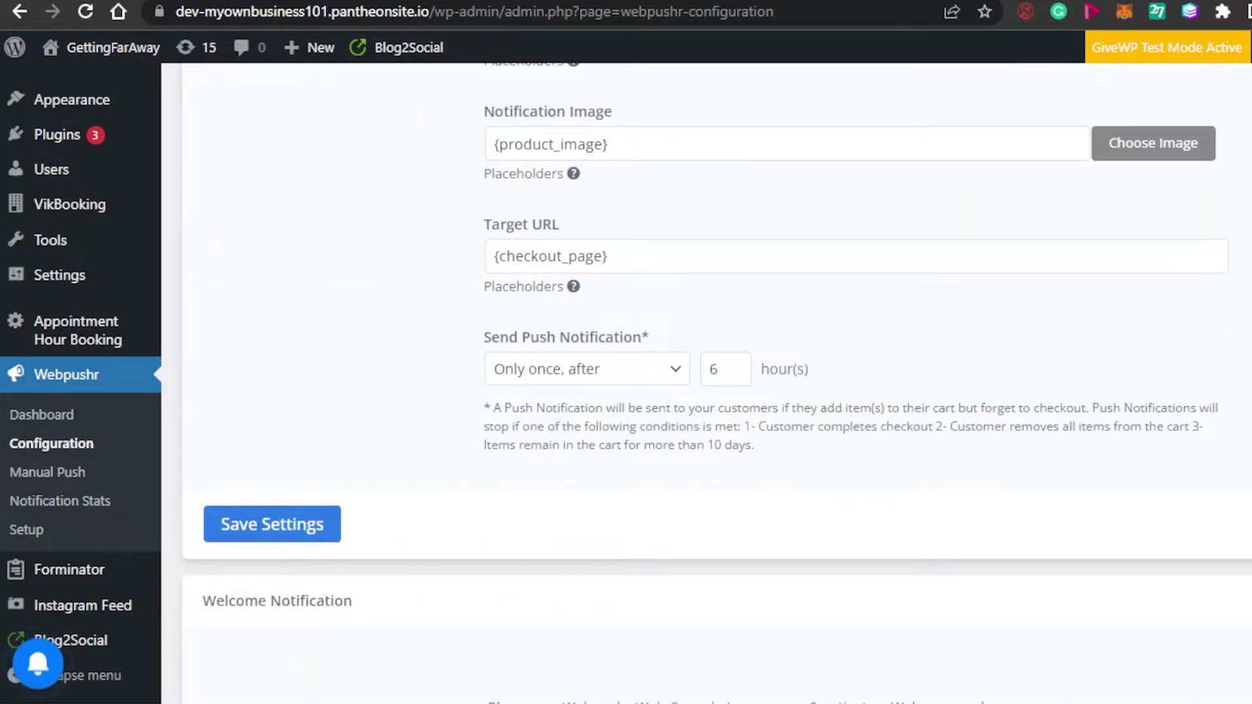
{"action": "scroll", "coordinate": [717, 384], "scroll_direction": "up", "scroll_amount": 20}
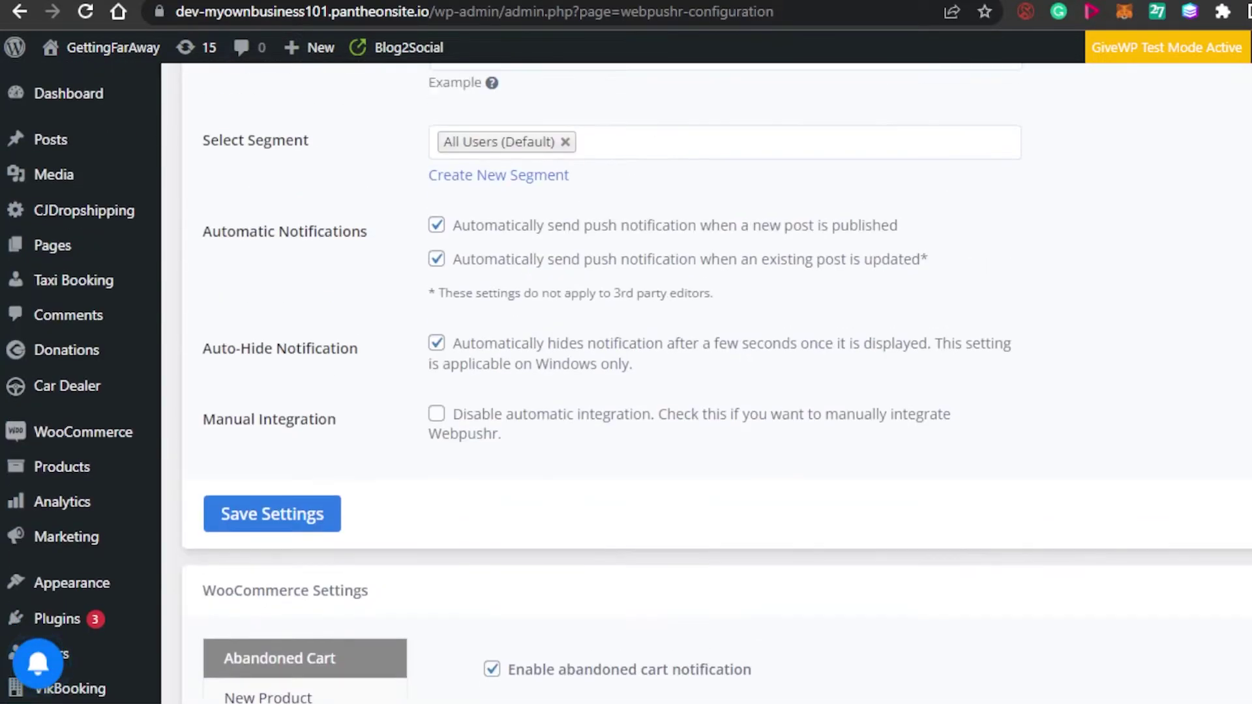
{"action": "scroll", "coordinate": [717, 383], "scroll_direction": "up", "scroll_amount": 7}
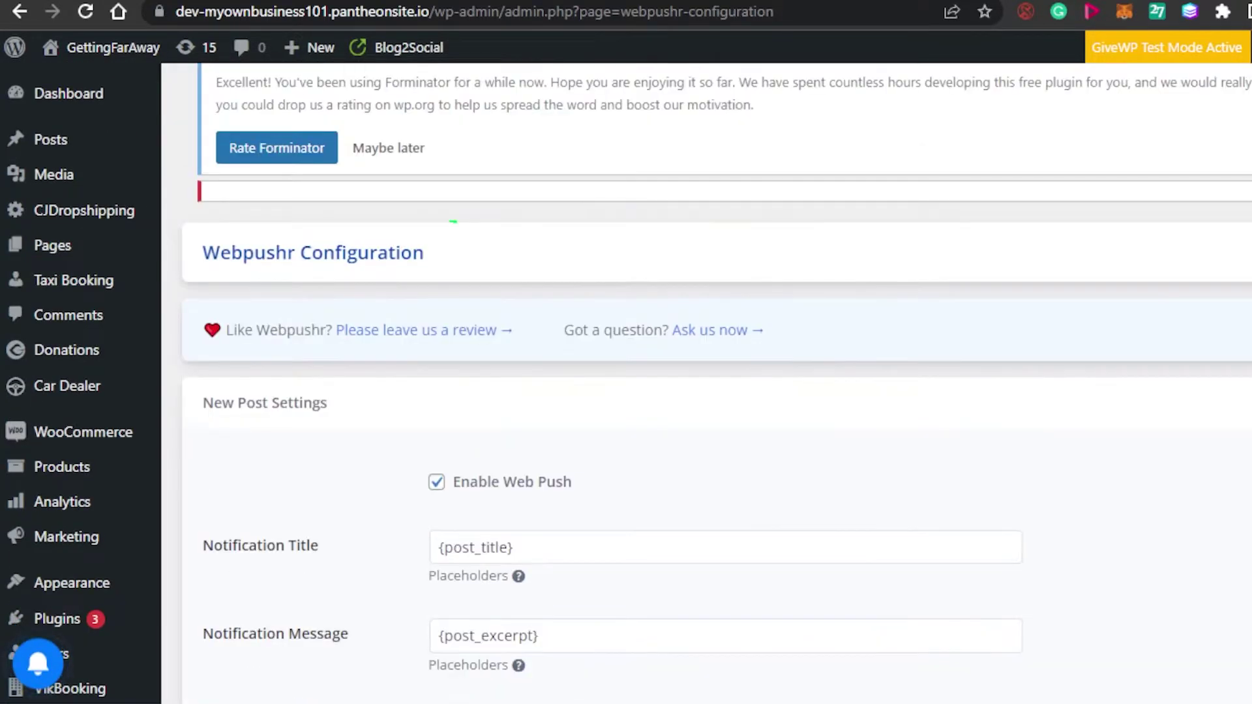
{"action": "scroll", "coordinate": [717, 384], "scroll_direction": "down", "scroll_amount": 6}
{"action": "scroll", "coordinate": [717, 383], "scroll_direction": "up", "scroll_amount": 5}
{"action": "scroll", "coordinate": [717, 383], "scroll_direction": "down", "scroll_amount": 3}
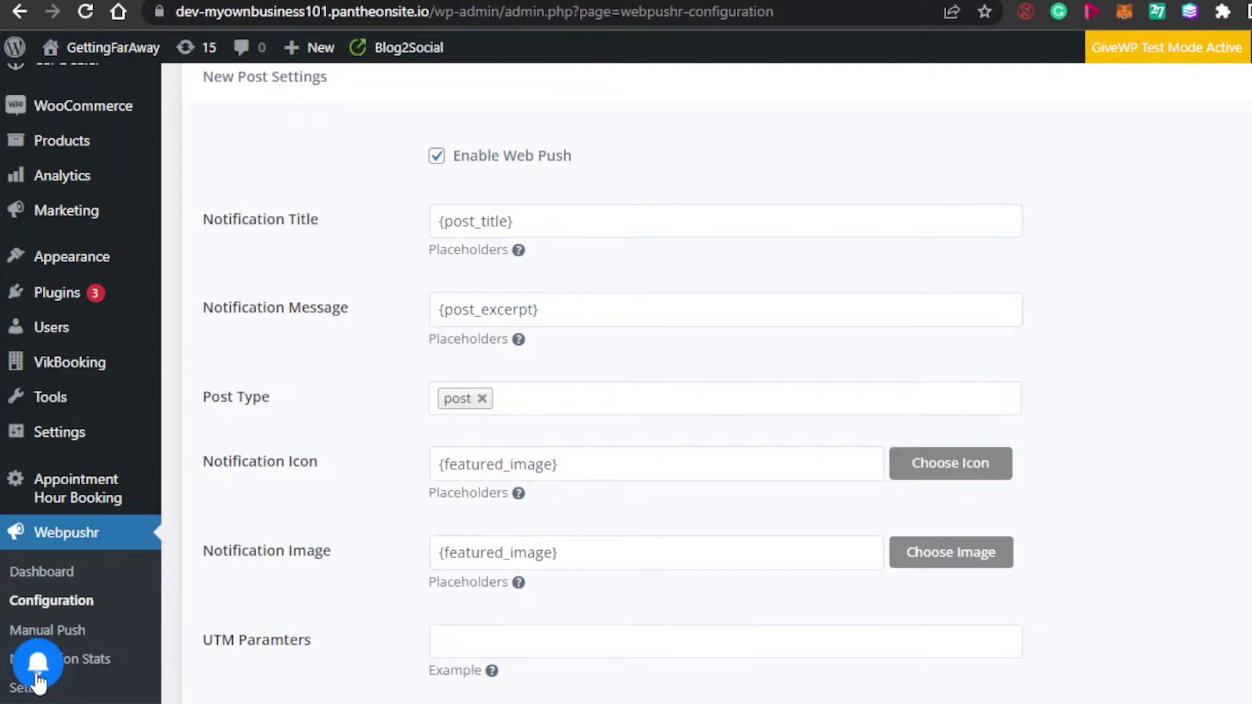
Step: Review the new post notification settings, from title, message and post type to images, UTM parameters, segment and automatic sending options
{"action": "mouse_move", "coordinate": [527, 256]}
{"action": "left_click", "coordinate": [529, 220]}
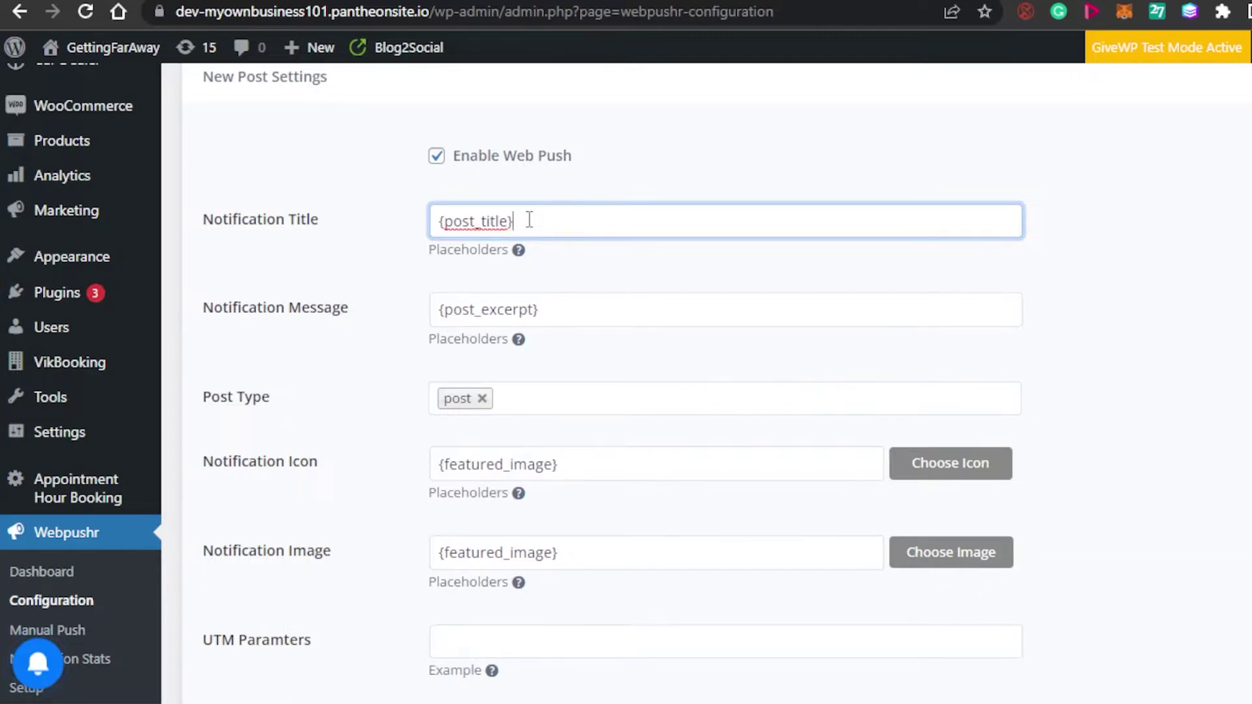
{"action": "mouse_move", "coordinate": [518, 326]}
{"action": "scroll", "coordinate": [777, 235], "scroll_direction": "down", "scroll_amount": 5}
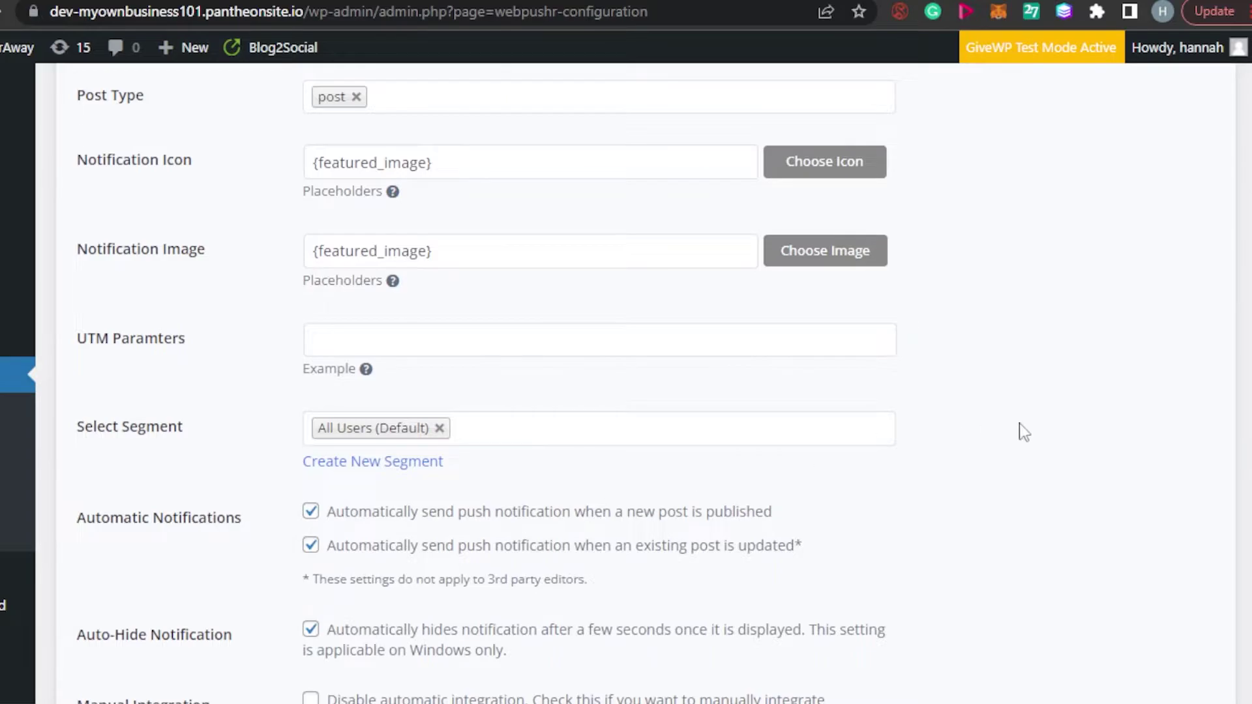
{"action": "scroll", "coordinate": [626, 391], "scroll_direction": "down", "scroll_amount": 3}
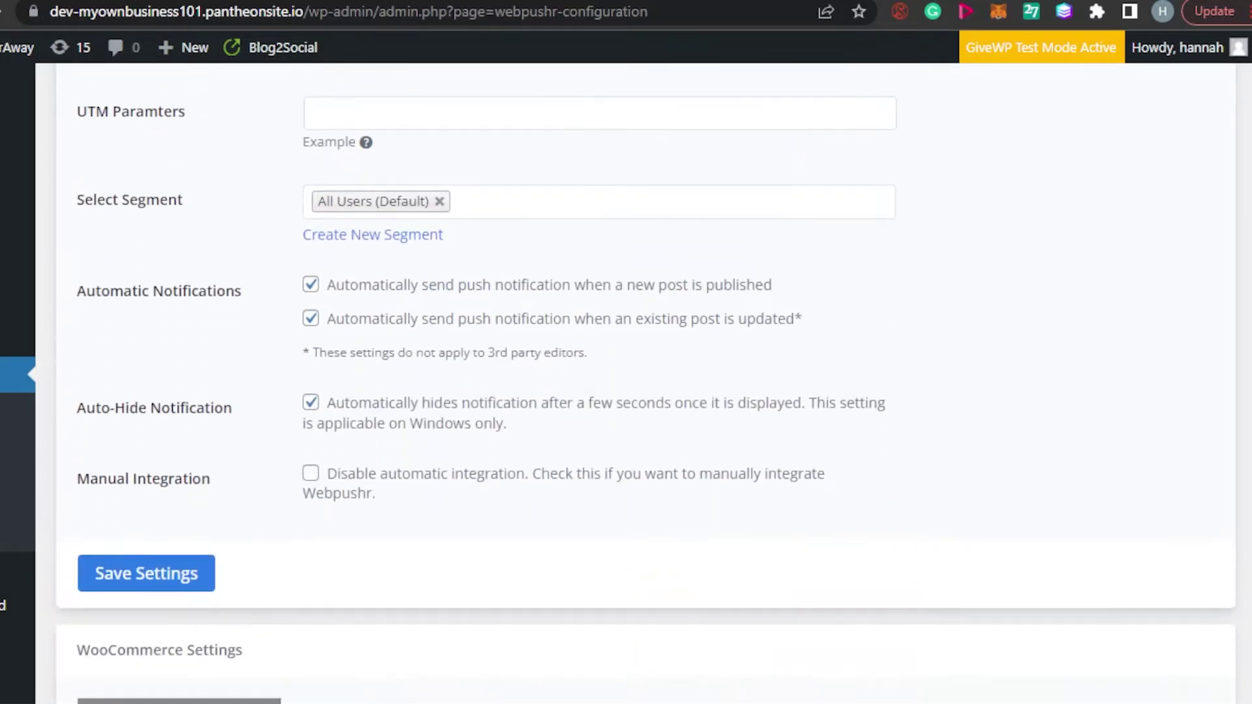
Step: Examine the WooCommerce abandoned cart notification settings and compare them with the automatic notification and auto-hide options
{"action": "scroll", "coordinate": [627, 391], "scroll_direction": "down", "scroll_amount": 4}
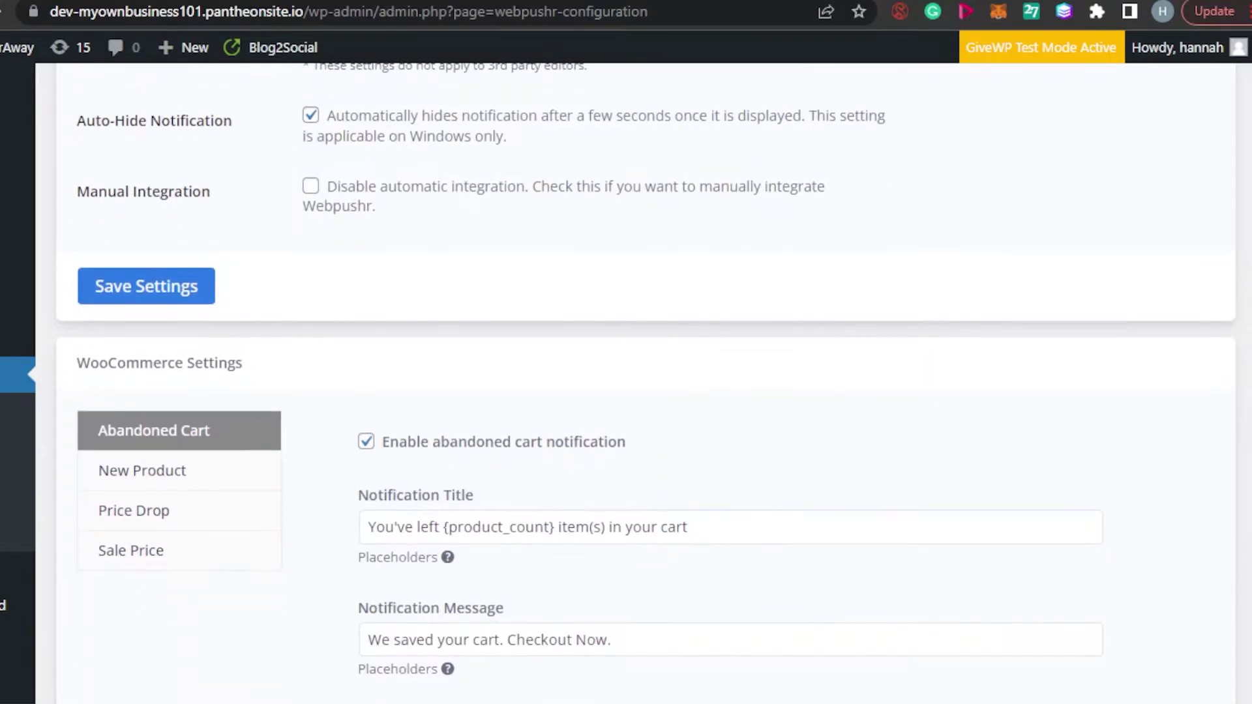
{"action": "scroll", "coordinate": [627, 392], "scroll_direction": "down", "scroll_amount": 4}
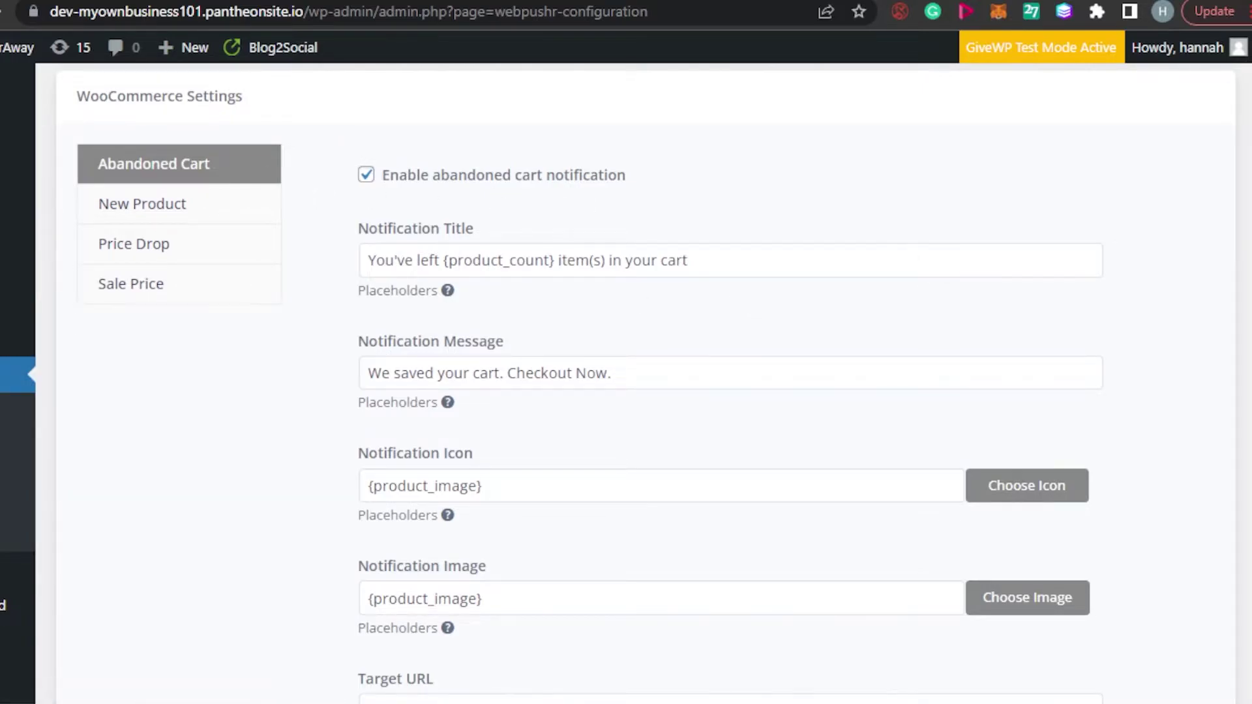
{"action": "scroll", "coordinate": [645, 382], "scroll_direction": "down", "scroll_amount": 5}
{"action": "scroll", "coordinate": [646, 381], "scroll_direction": "up", "scroll_amount": 10}
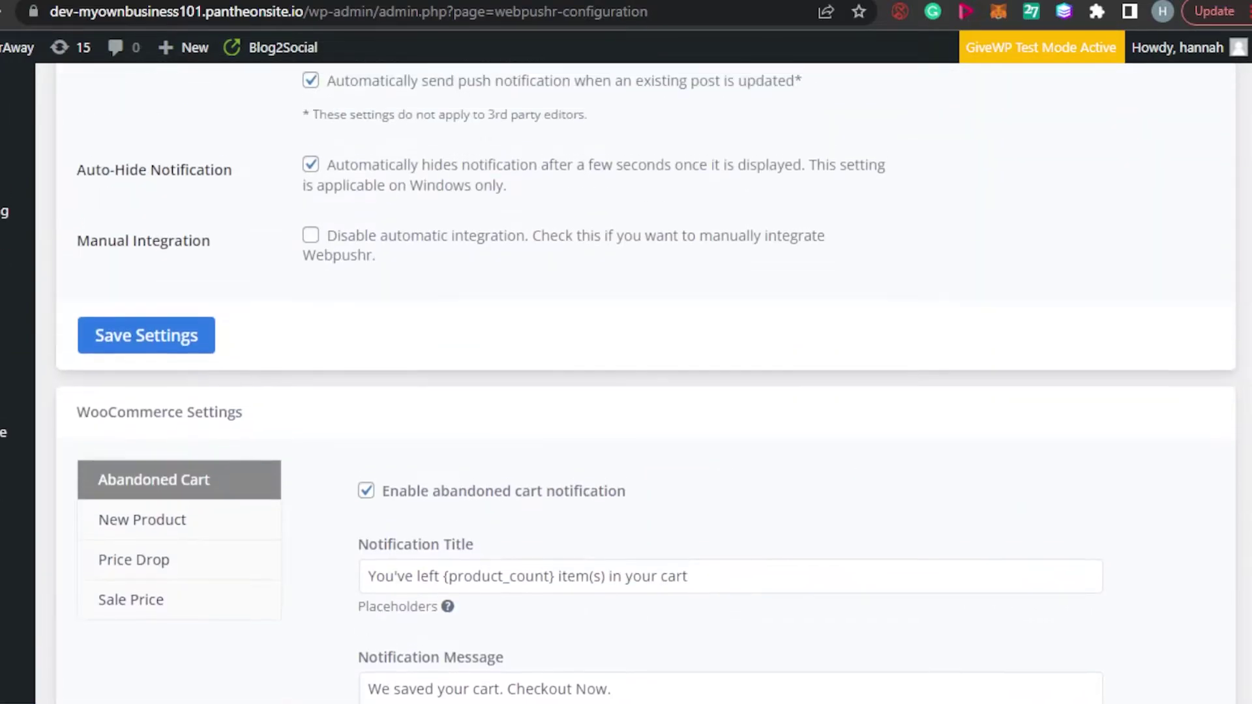
{"action": "scroll", "coordinate": [645, 382], "scroll_direction": "up", "scroll_amount": 3}
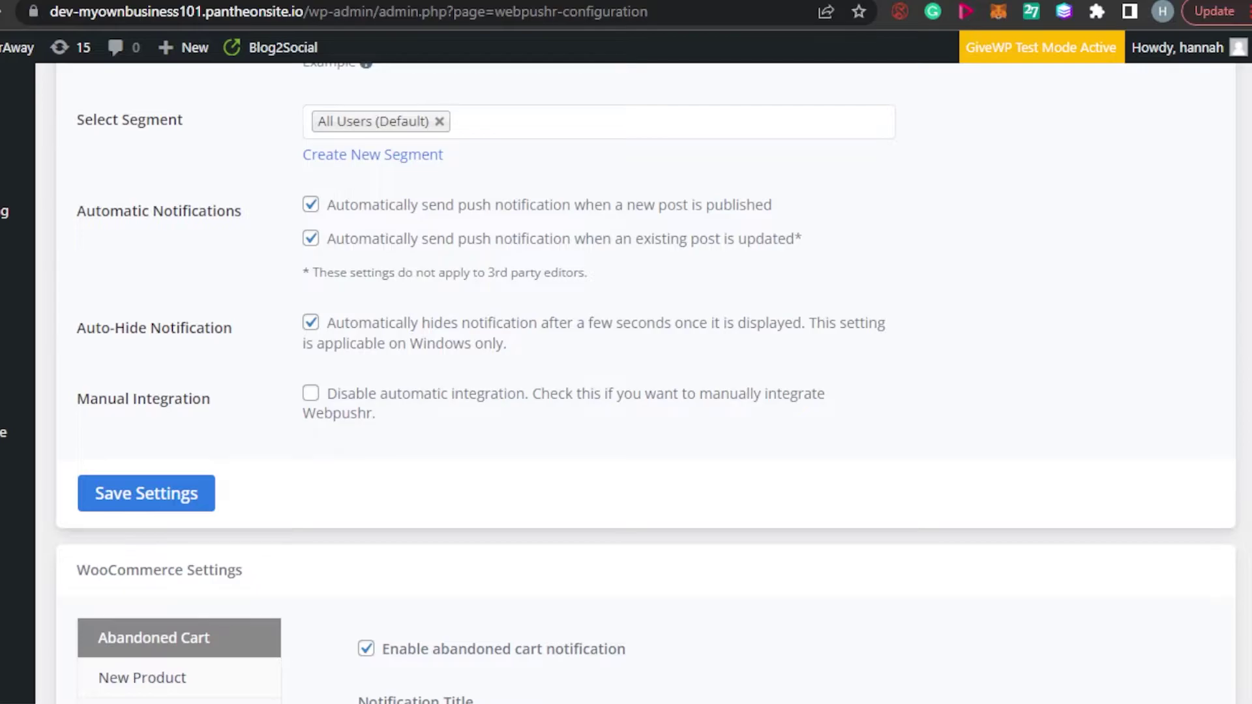
{"action": "scroll", "coordinate": [626, 392], "scroll_direction": "down", "scroll_amount": 10}
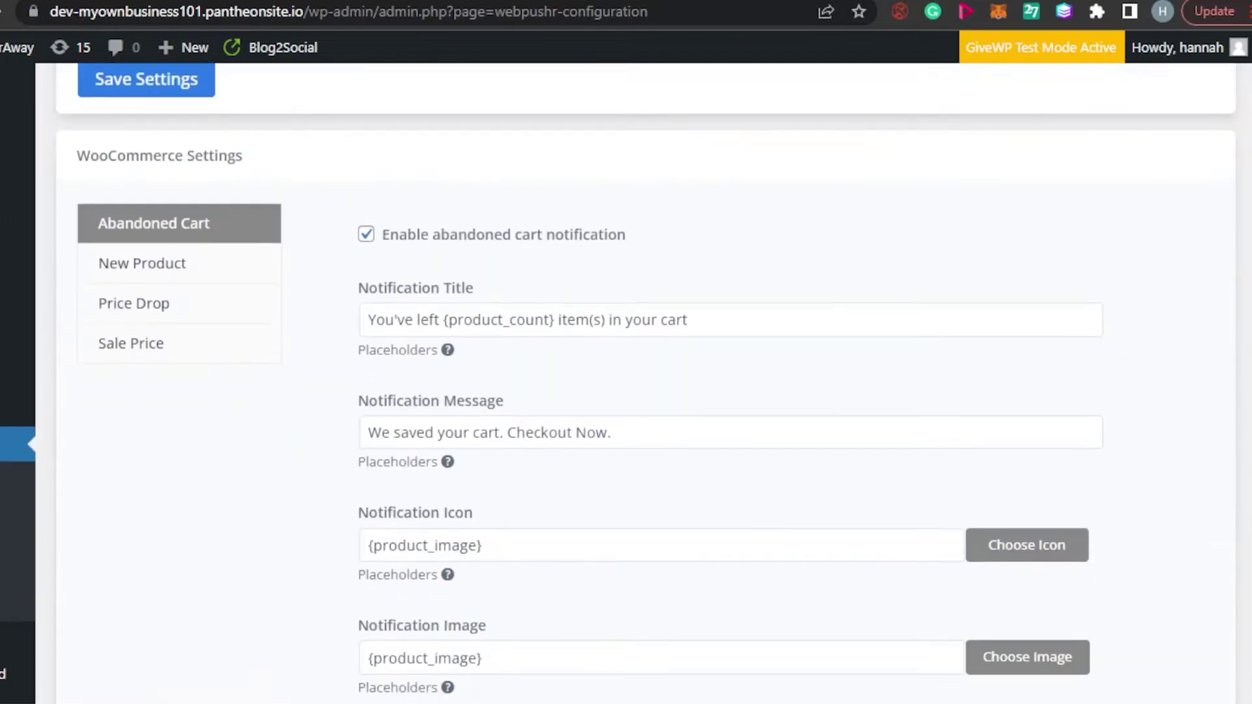
{"action": "scroll", "coordinate": [626, 392], "scroll_direction": "up", "scroll_amount": 5}
{"action": "scroll", "coordinate": [626, 392], "scroll_direction": "down", "scroll_amount": 5}
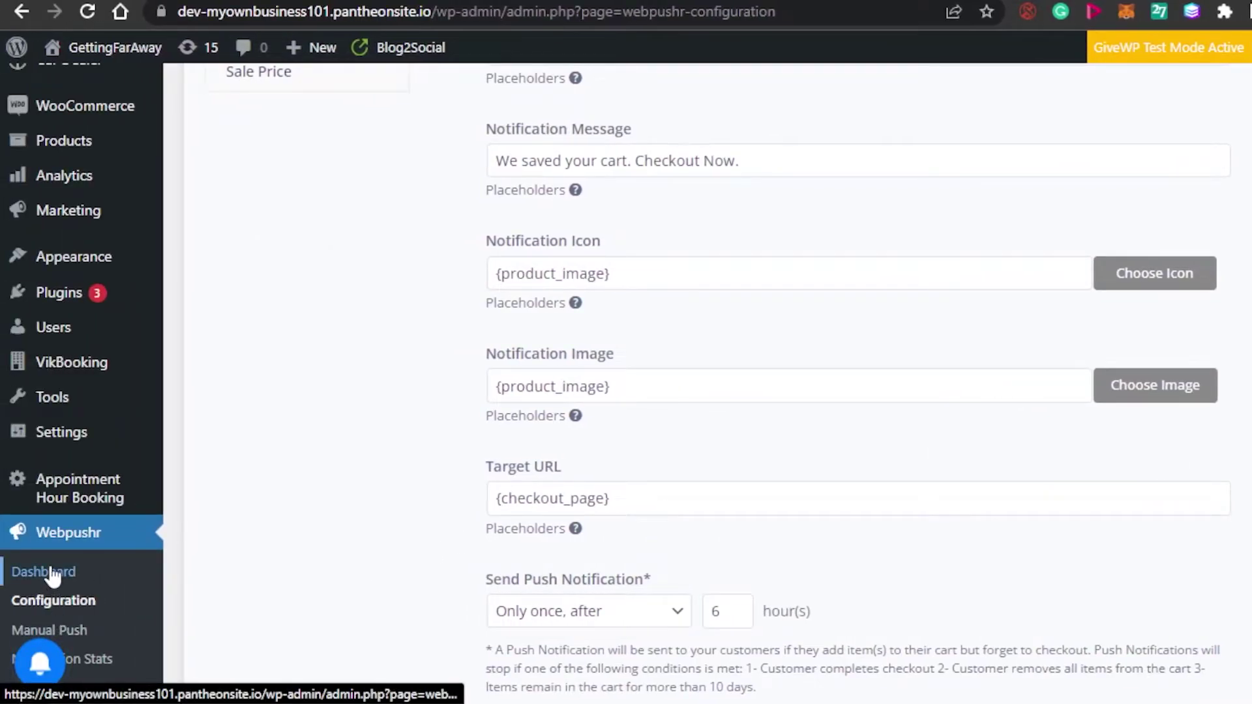
Step: Open the Webpushr dashboard and examine its new users chart, user and opt-in figures, device breakdowns and recent subscription activity
{"action": "left_click", "coordinate": [52, 576]}
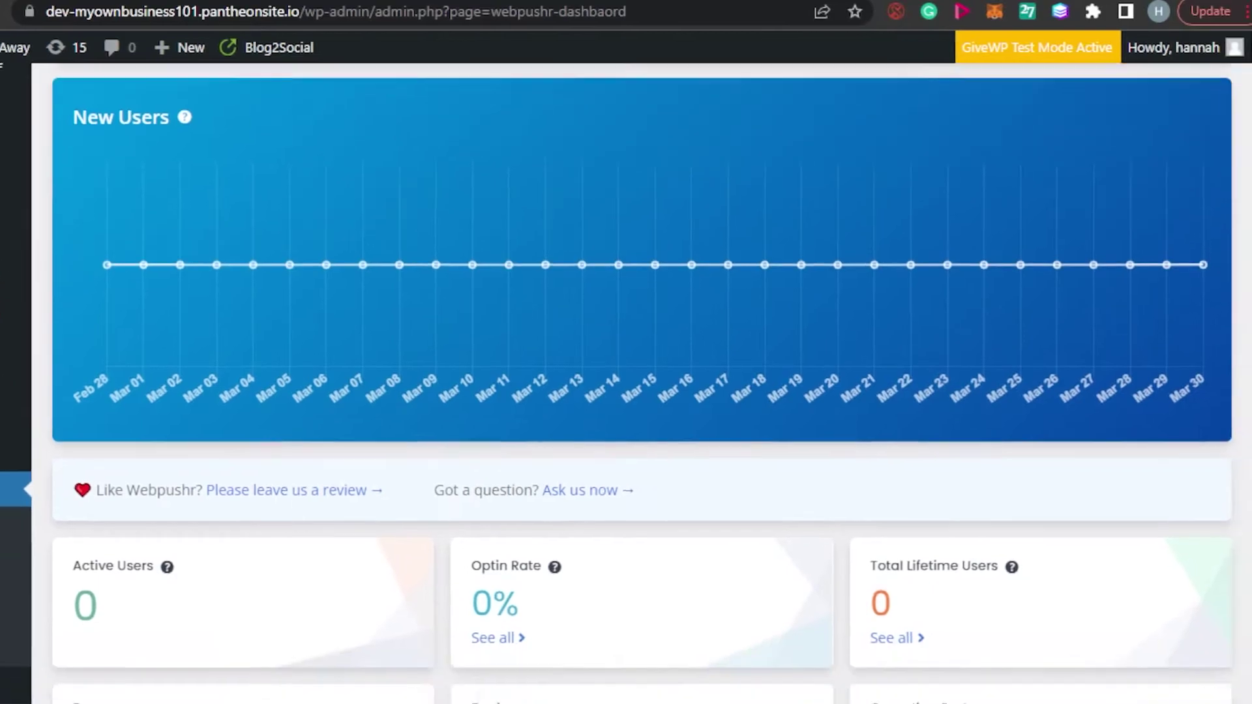
{"action": "scroll", "coordinate": [626, 385], "scroll_direction": "up", "scroll_amount": 3}
{"action": "scroll", "coordinate": [627, 385], "scroll_direction": "down", "scroll_amount": 7}
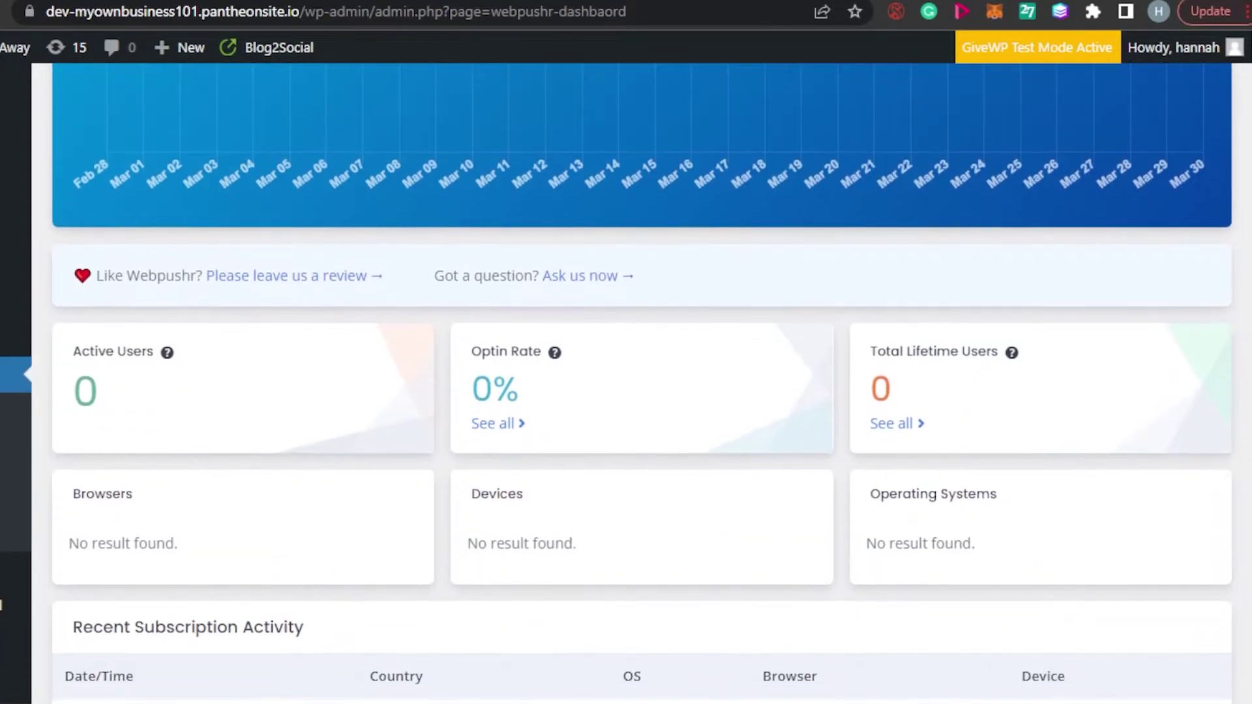
{"action": "scroll", "coordinate": [626, 384], "scroll_direction": "up", "scroll_amount": 7}
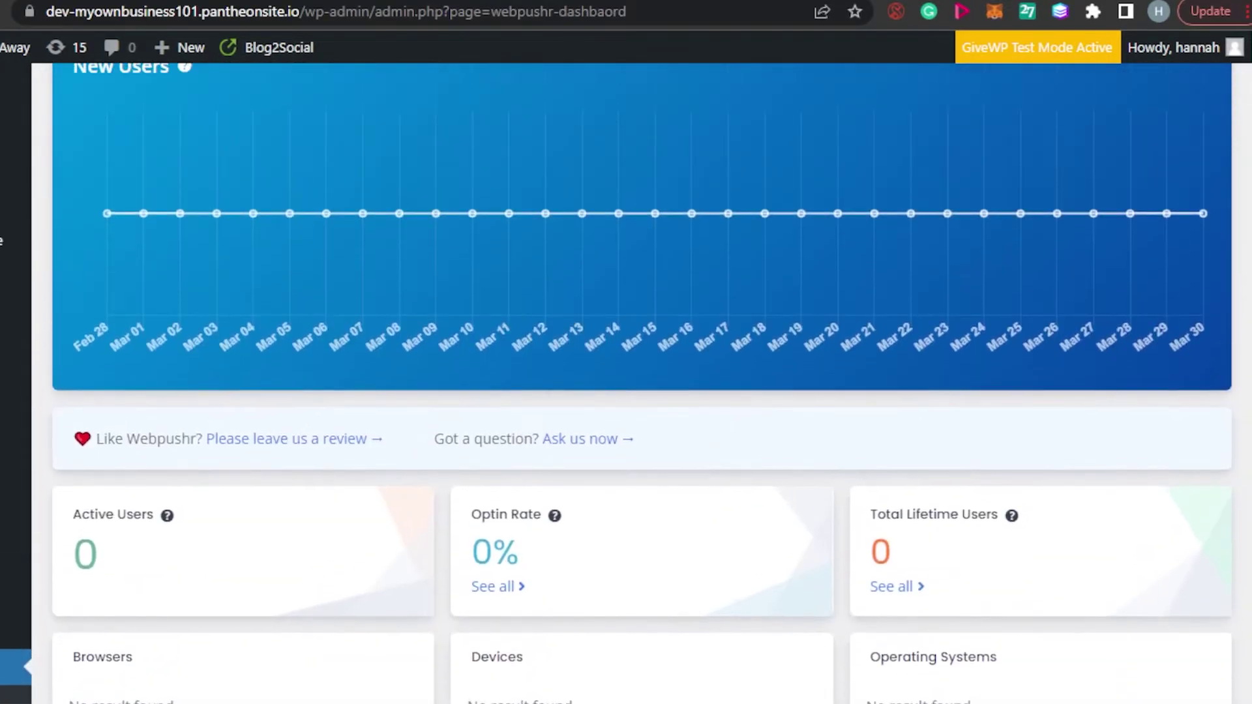
{"action": "scroll", "coordinate": [626, 385], "scroll_direction": "down", "scroll_amount": 2}
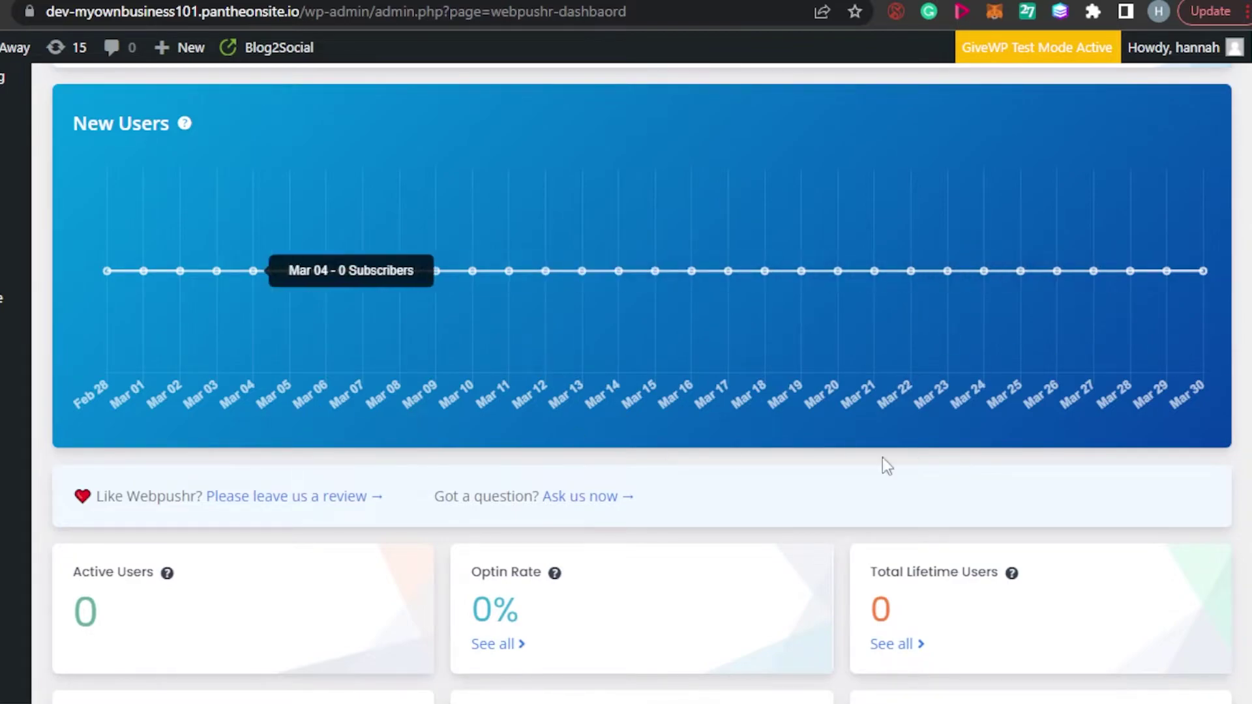
{"action": "scroll", "coordinate": [246, 473], "scroll_direction": "down", "scroll_amount": 4}
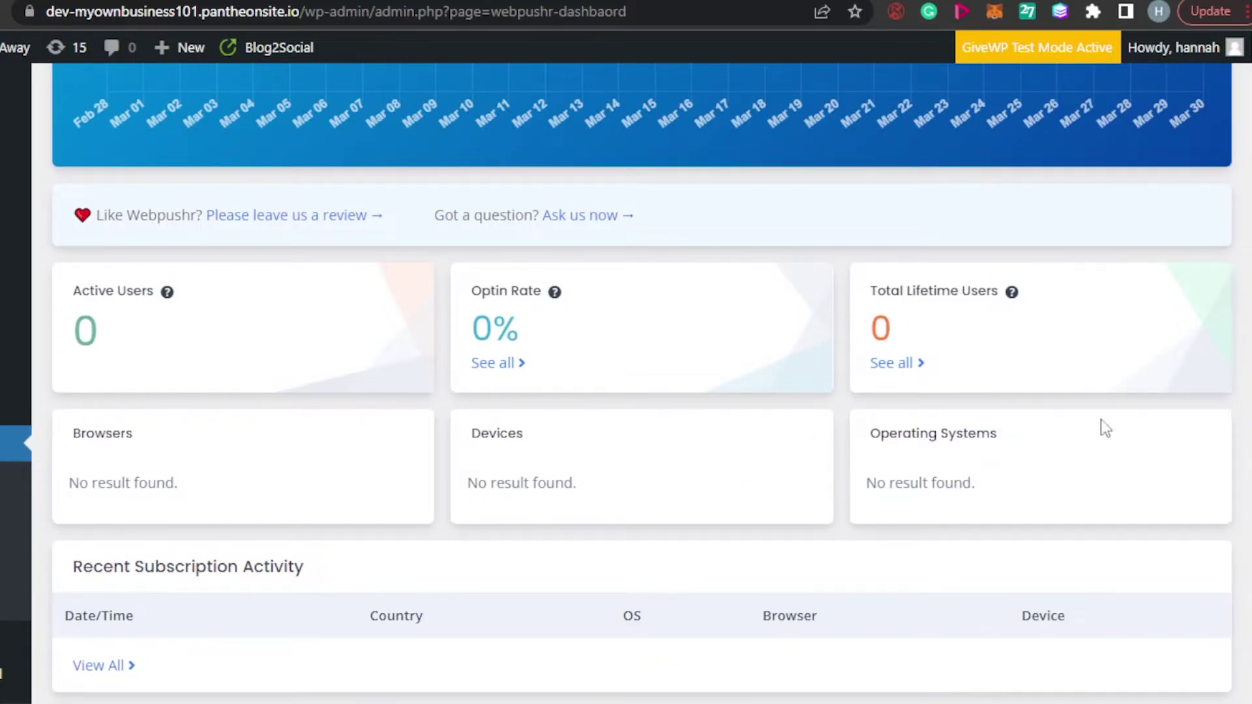
{"action": "scroll", "coordinate": [625, 391], "scroll_direction": "down", "scroll_amount": 2}
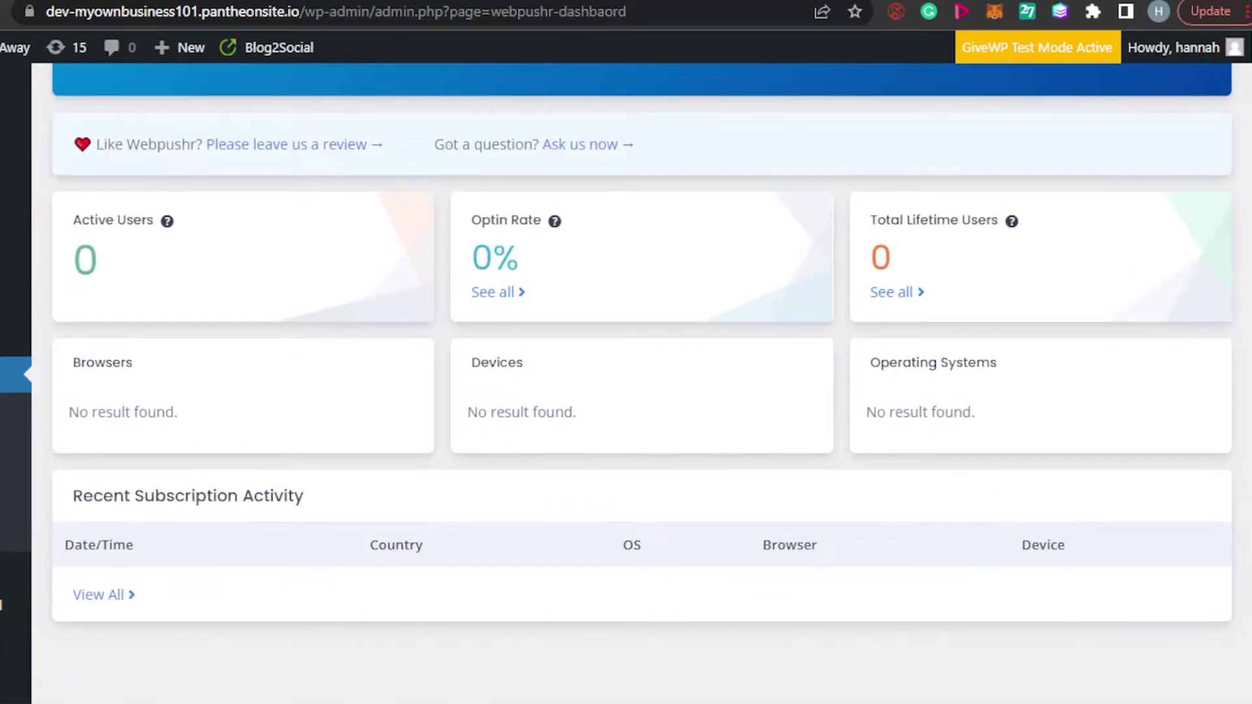
{"action": "scroll", "coordinate": [626, 391], "scroll_direction": "up", "scroll_amount": 8}
{"action": "scroll", "coordinate": [627, 392], "scroll_direction": "down", "scroll_amount": 7}
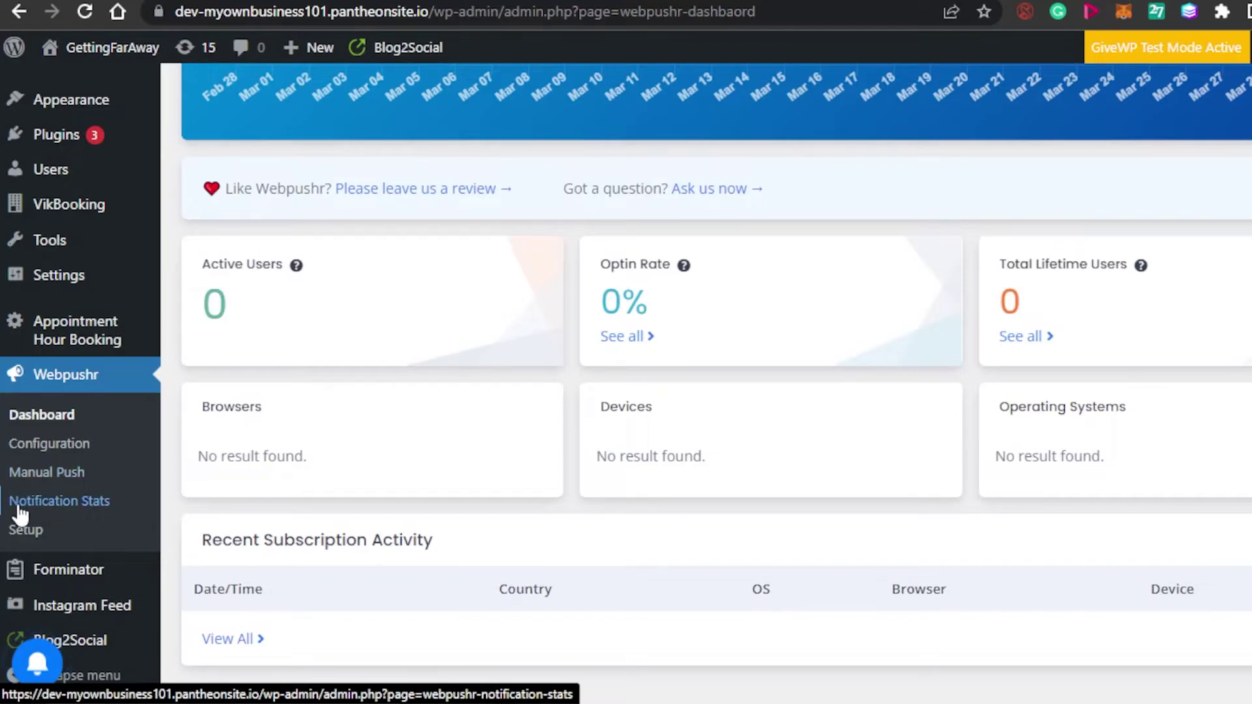
Step: Open the Webpushr Manual Push page and read how to send a new manual notification
{"action": "left_click", "coordinate": [68, 480]}
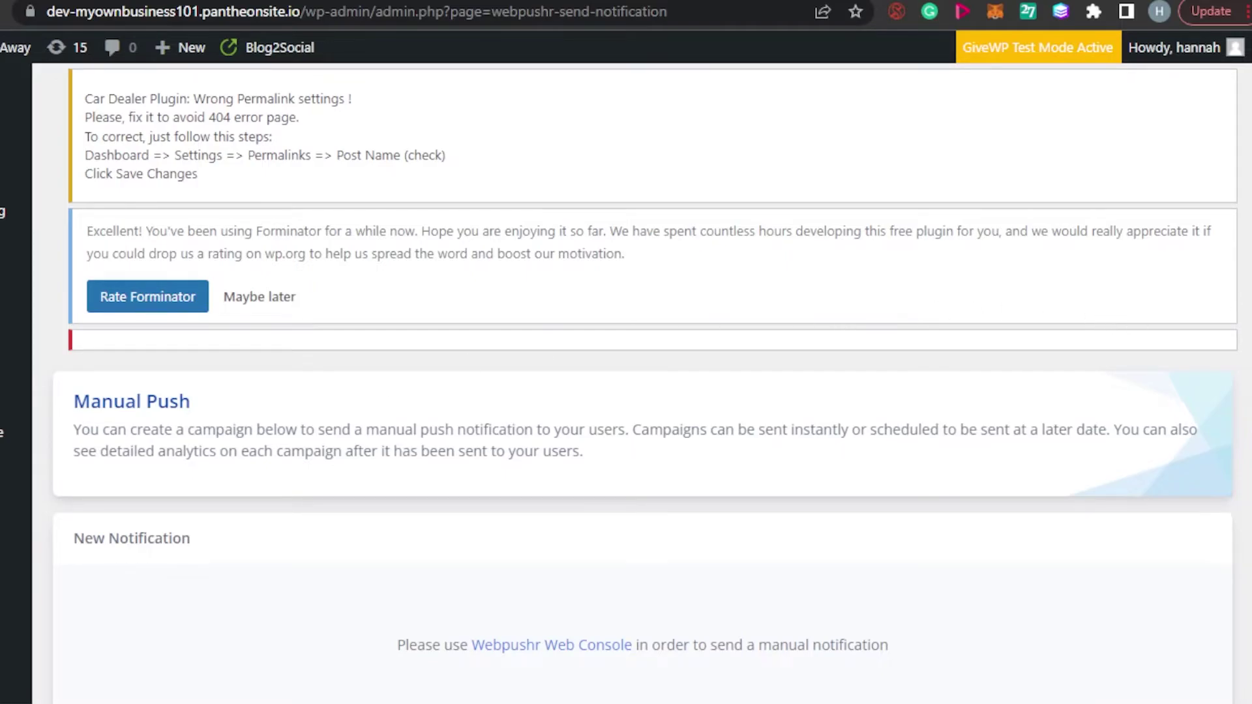
{"action": "scroll", "coordinate": [626, 384], "scroll_direction": "down", "scroll_amount": 5}
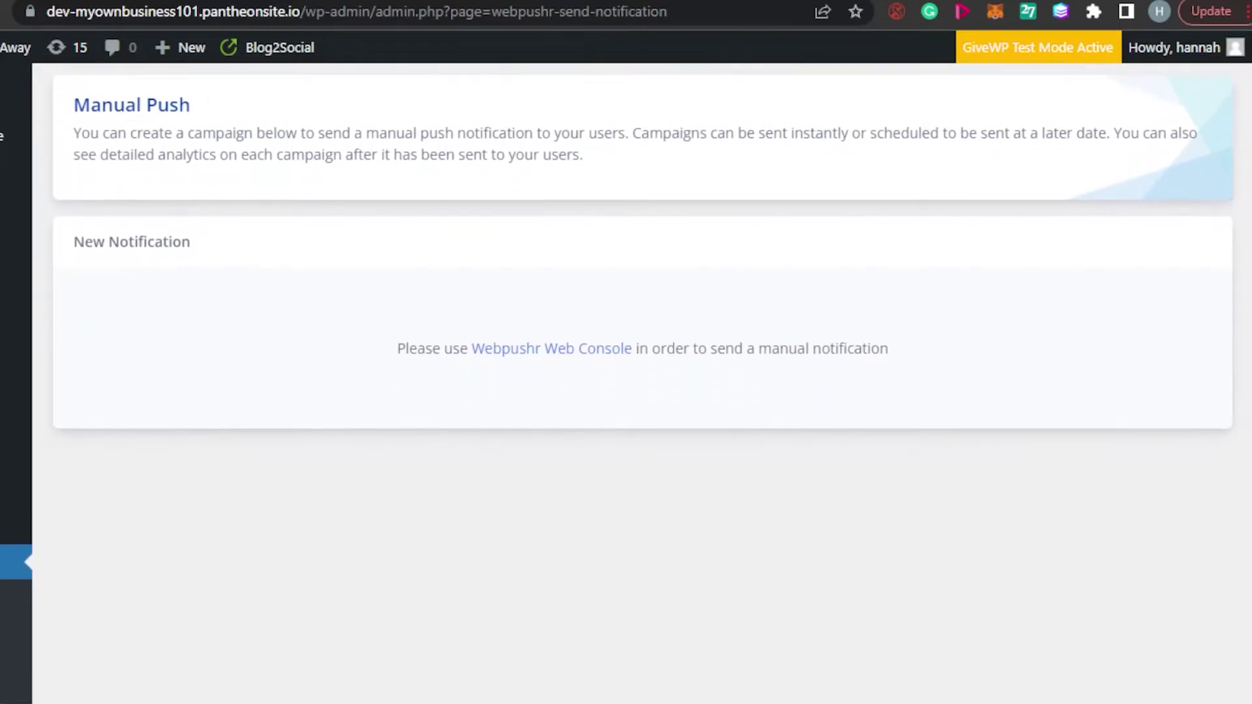
{"action": "scroll", "coordinate": [627, 385], "scroll_direction": "down", "scroll_amount": 1}
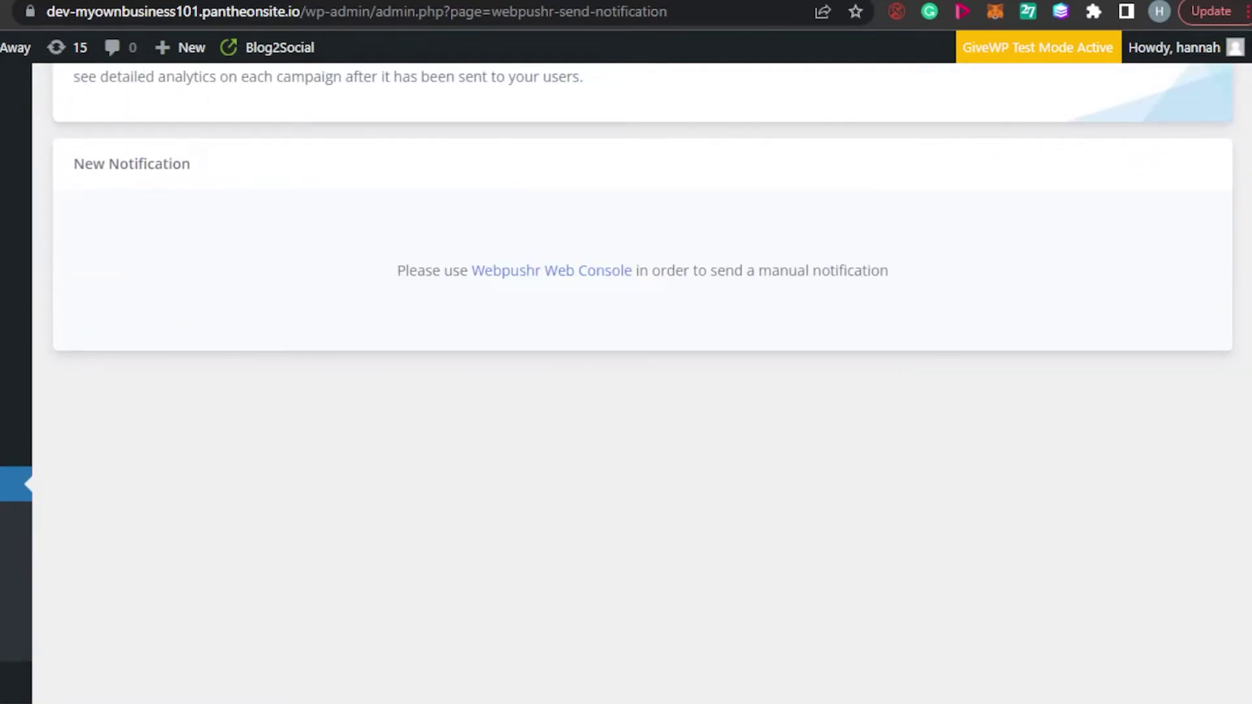
{"action": "scroll", "coordinate": [626, 385], "scroll_direction": "down", "scroll_amount": 2}
{"action": "scroll", "coordinate": [626, 385], "scroll_direction": "up", "scroll_amount": 4}
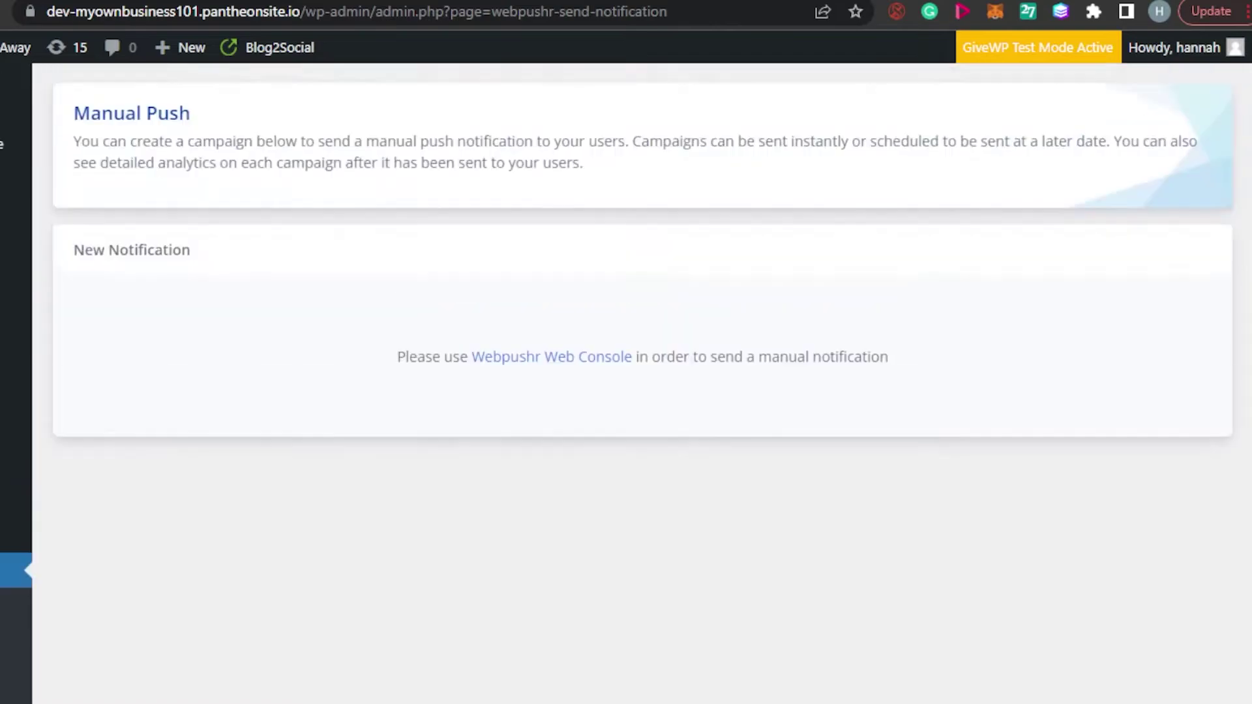
{"action": "scroll", "coordinate": [626, 384], "scroll_direction": "down", "scroll_amount": 2}
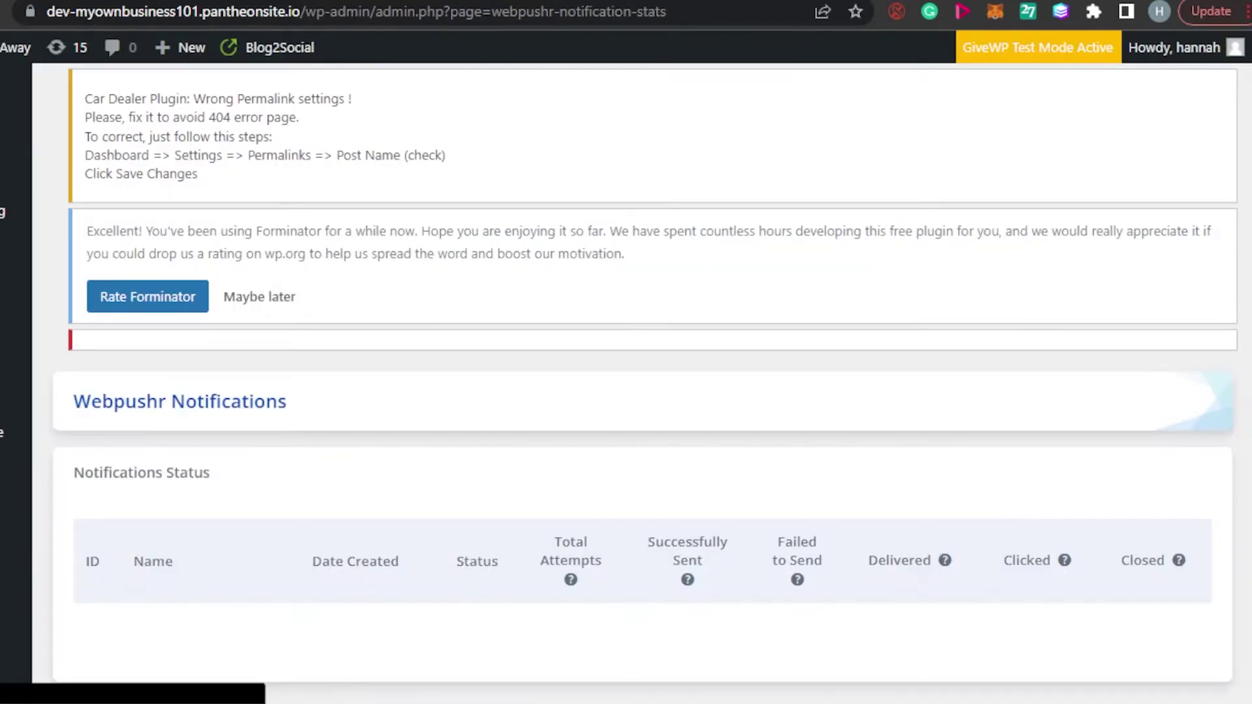
Step: Examine the Webpushr notification stats table, covering attempts, sent, failed, delivered, clicked and closed notifications
{"action": "scroll", "coordinate": [626, 378], "scroll_direction": "down", "scroll_amount": 5}
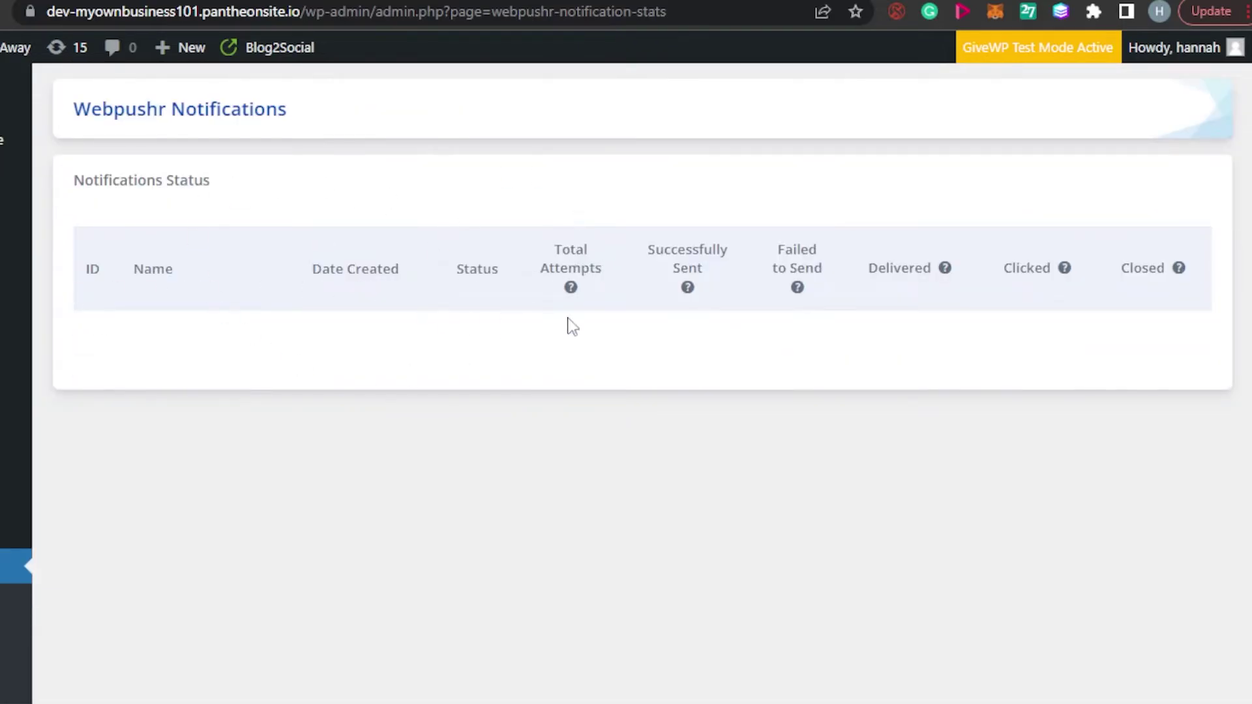
{"action": "scroll", "coordinate": [1103, 277], "scroll_direction": "down", "scroll_amount": 3}
{"action": "scroll", "coordinate": [1104, 276], "scroll_direction": "up", "scroll_amount": 7}
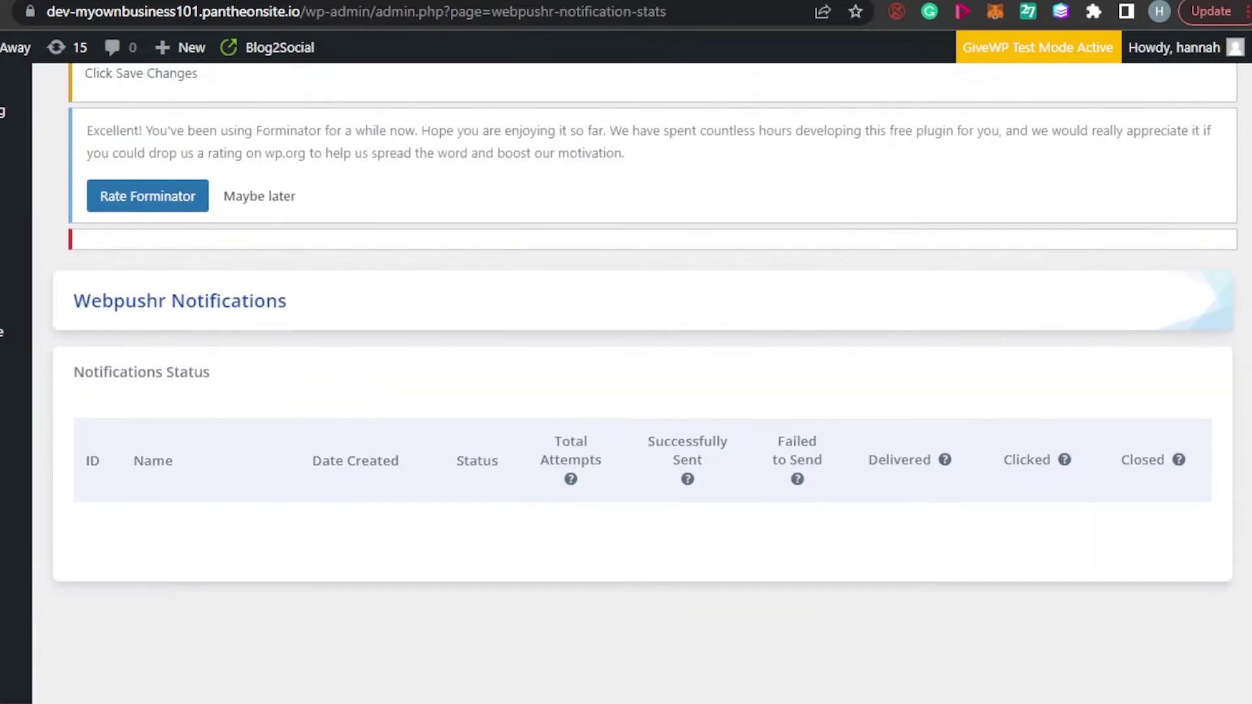
{"action": "scroll", "coordinate": [643, 384], "scroll_direction": "down", "scroll_amount": 6}
{"action": "scroll", "coordinate": [643, 384], "scroll_direction": "up", "scroll_amount": 6}
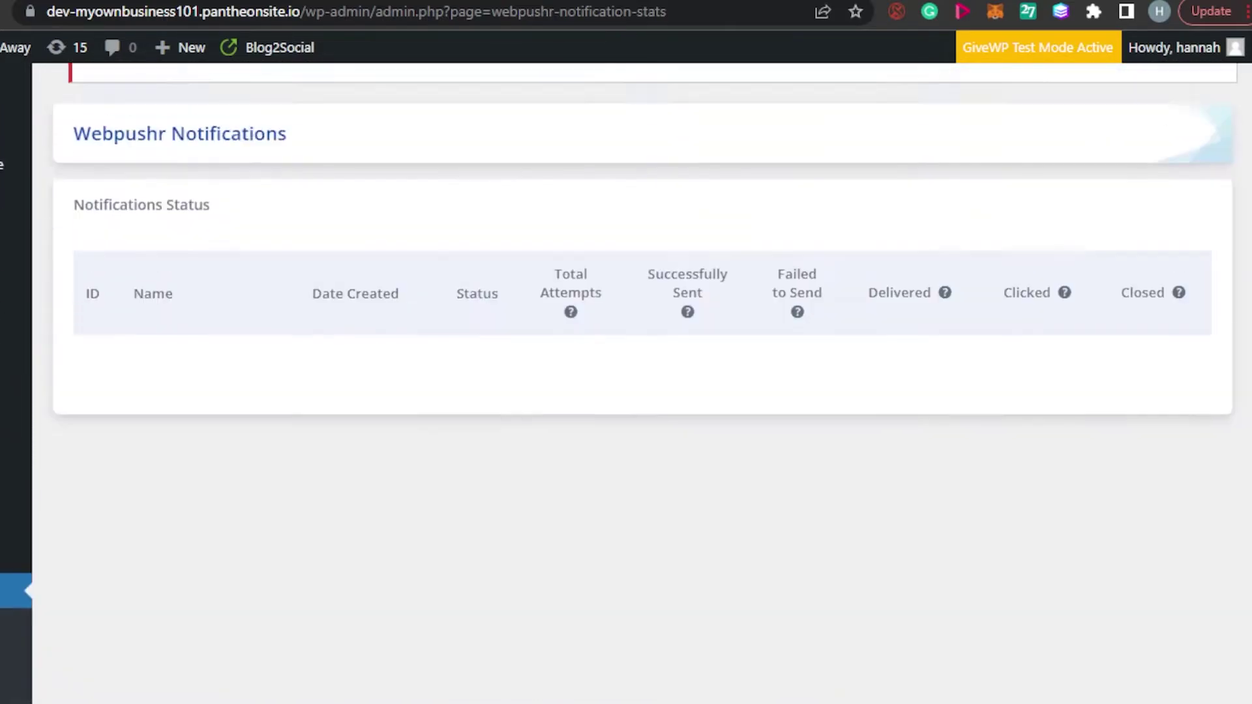
{"action": "scroll", "coordinate": [317, 421], "scroll_direction": "down", "scroll_amount": 4}
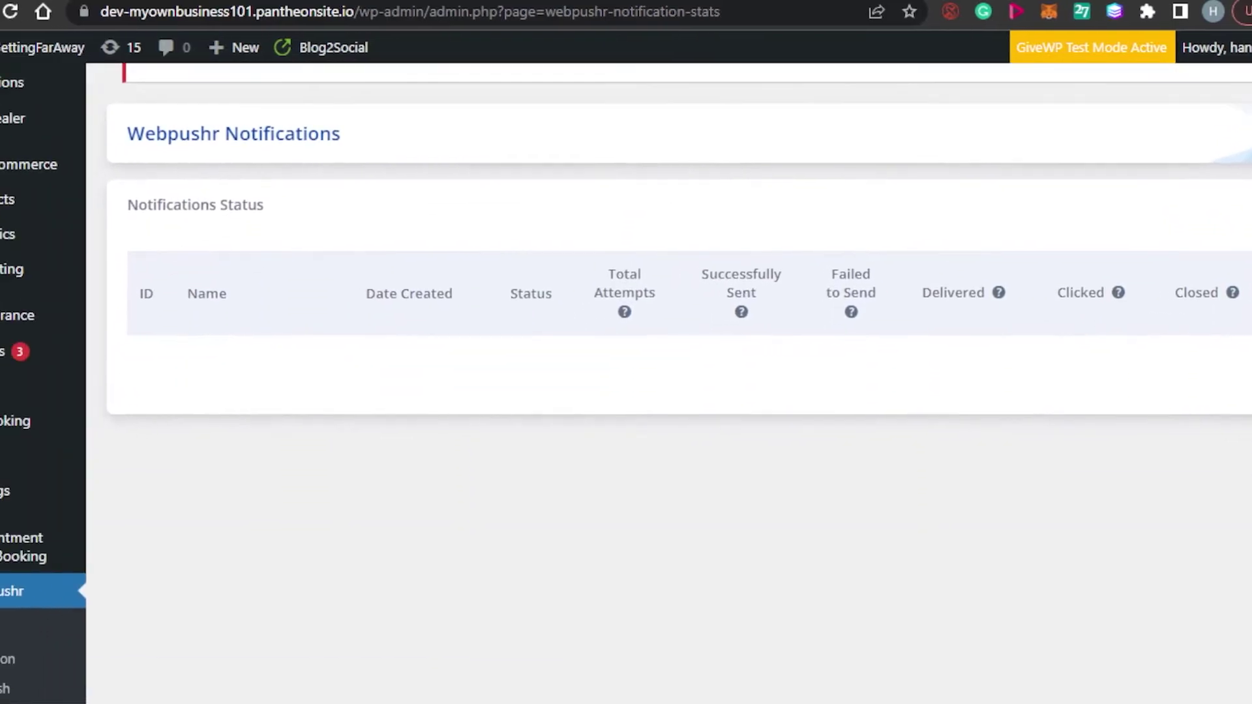
Step: Revisit the Webpushr dashboard's user statistics and the columns of the Notifications Status table
{"action": "left_click", "coordinate": [72, 592]}
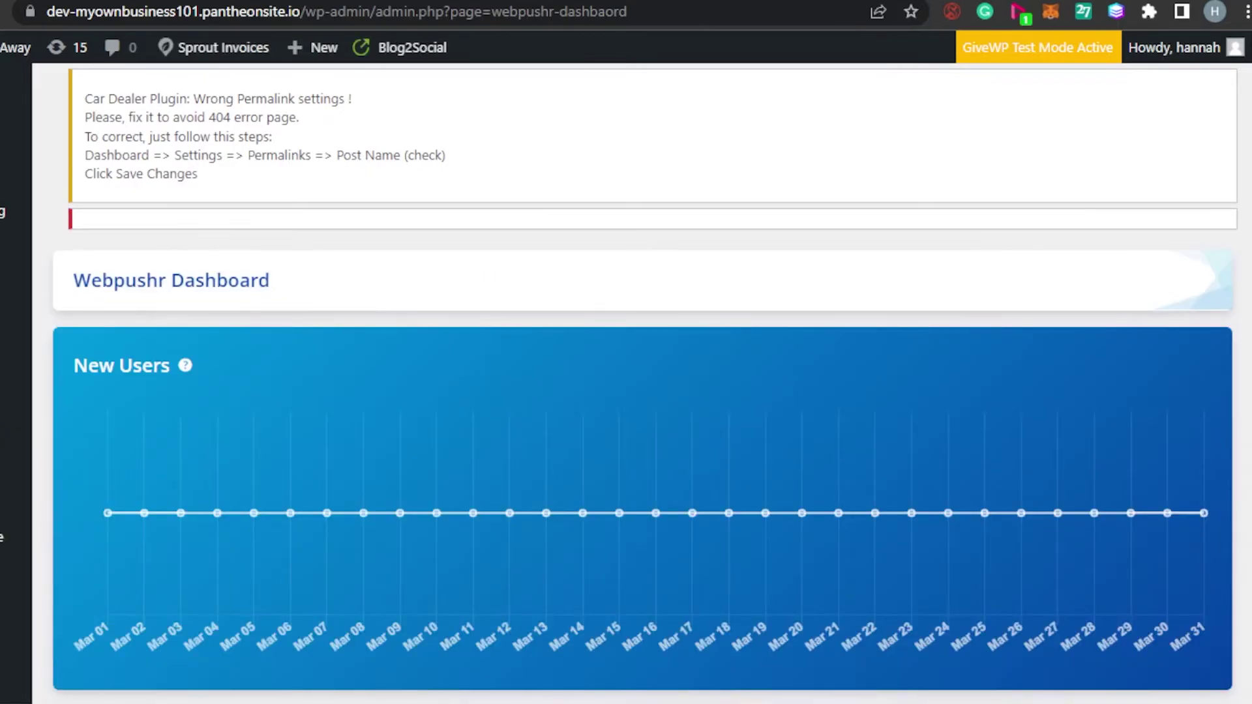
{"action": "left_click_drag", "start_coordinate": [783, 267], "coordinate": [355, 99]}
{"action": "scroll", "coordinate": [149, 564], "scroll_direction": "down", "scroll_amount": 5}
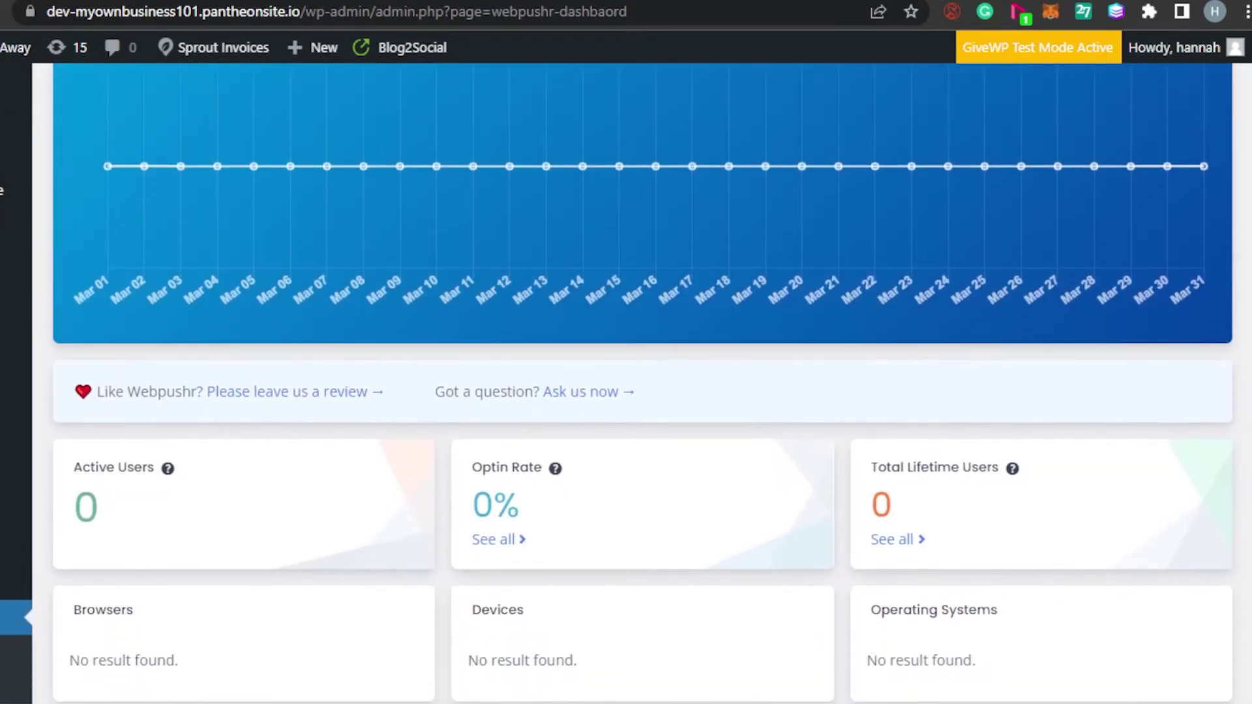
{"action": "scroll", "coordinate": [1241, 487], "scroll_direction": "down", "scroll_amount": 3}
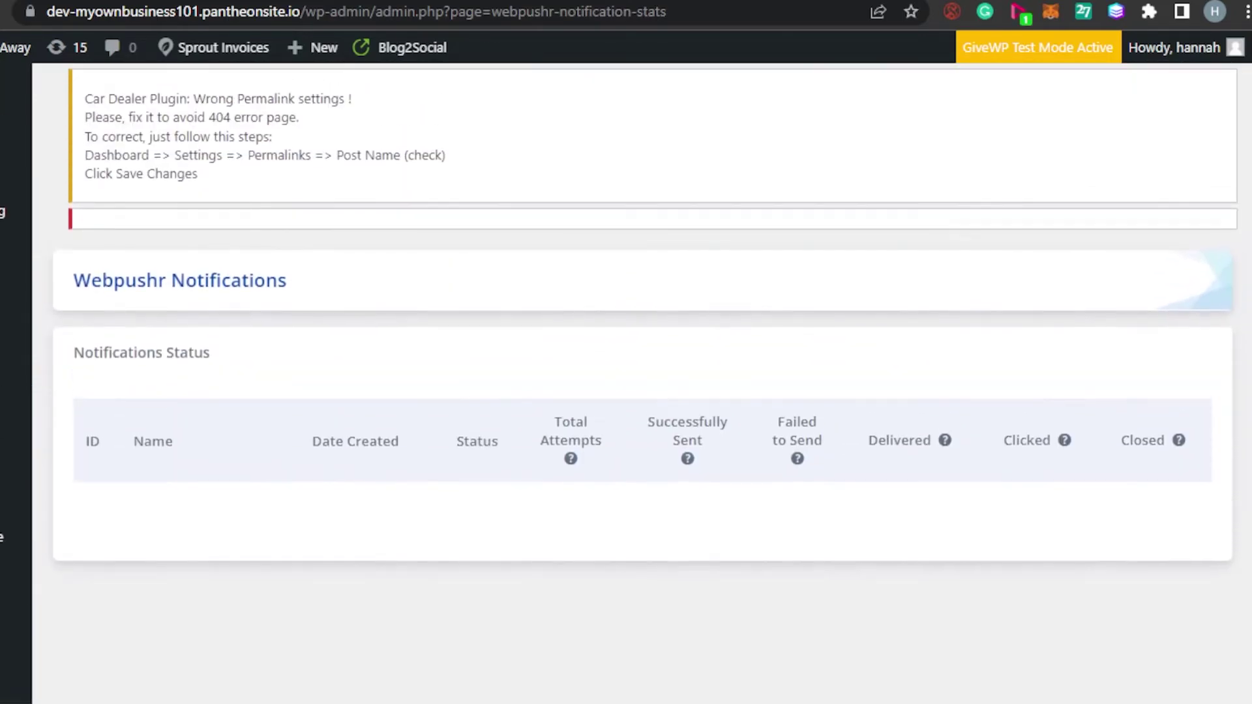
{"action": "scroll", "coordinate": [718, 303], "scroll_direction": "down", "scroll_amount": 3}
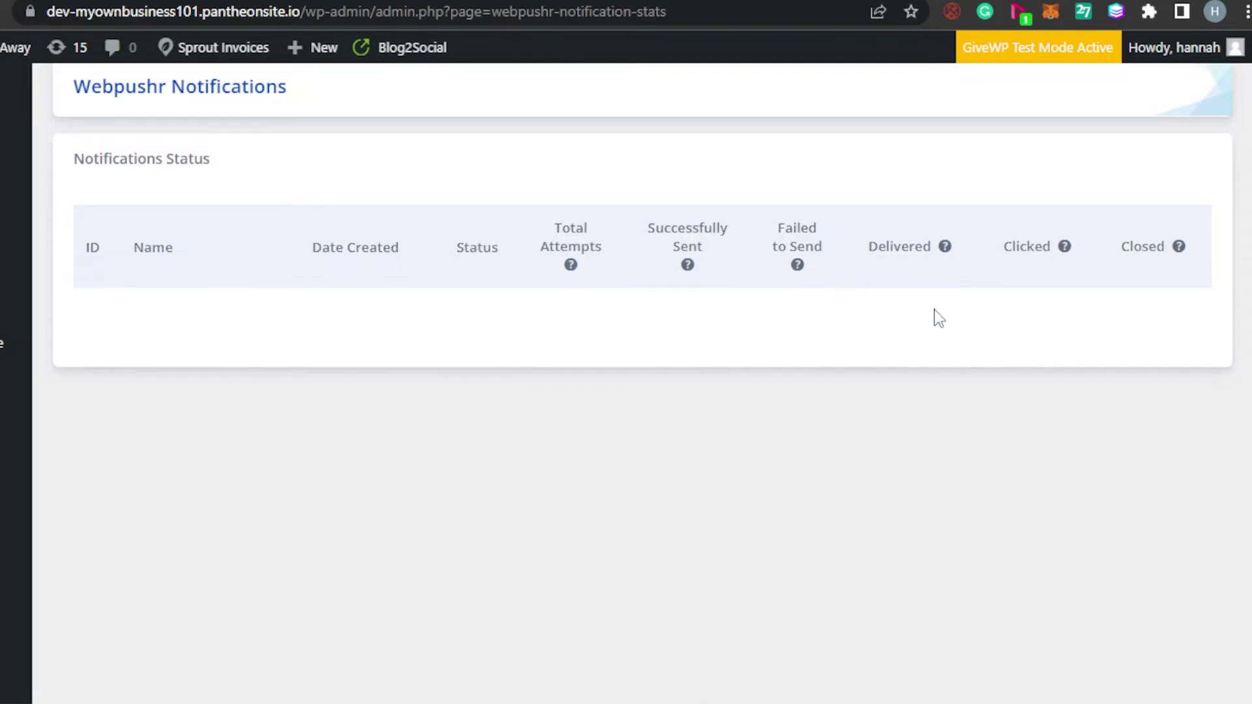
{"action": "scroll", "coordinate": [1151, 427], "scroll_direction": "down", "scroll_amount": 5}
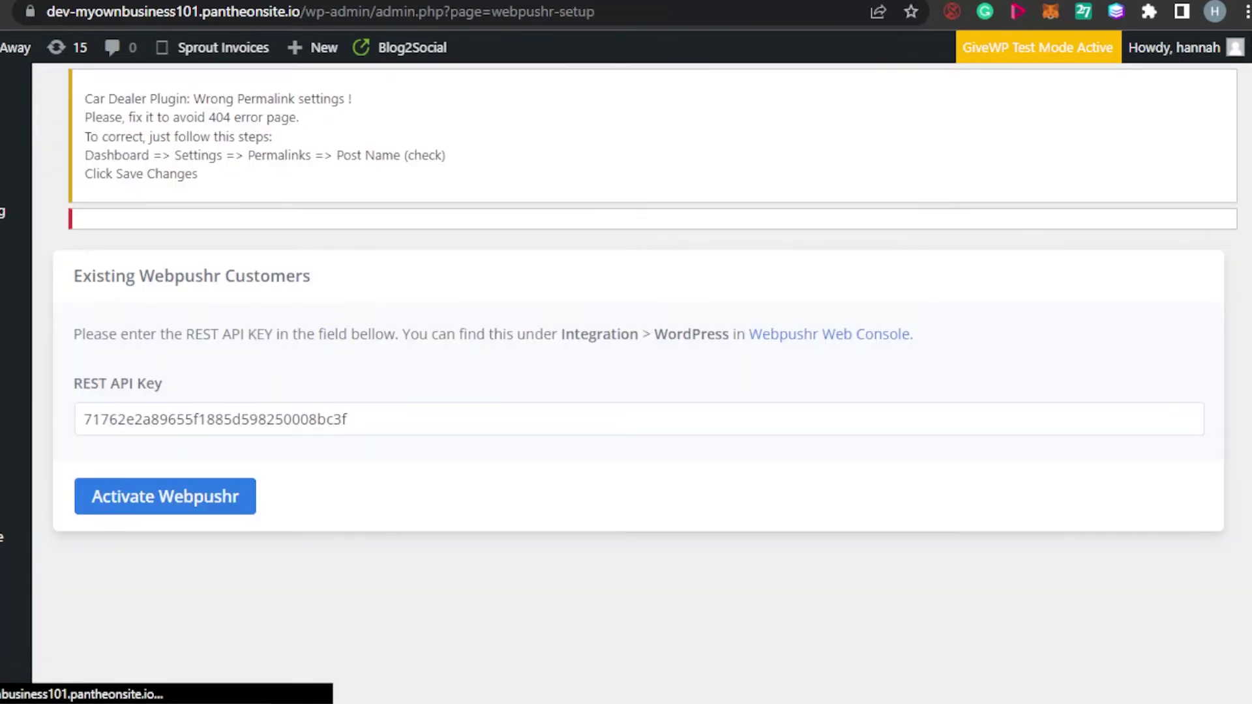
Step: Examine the Webpushr setup page for existing customers and select the whole REST API key in its field
{"action": "scroll", "coordinate": [626, 392], "scroll_direction": "down", "scroll_amount": 4}
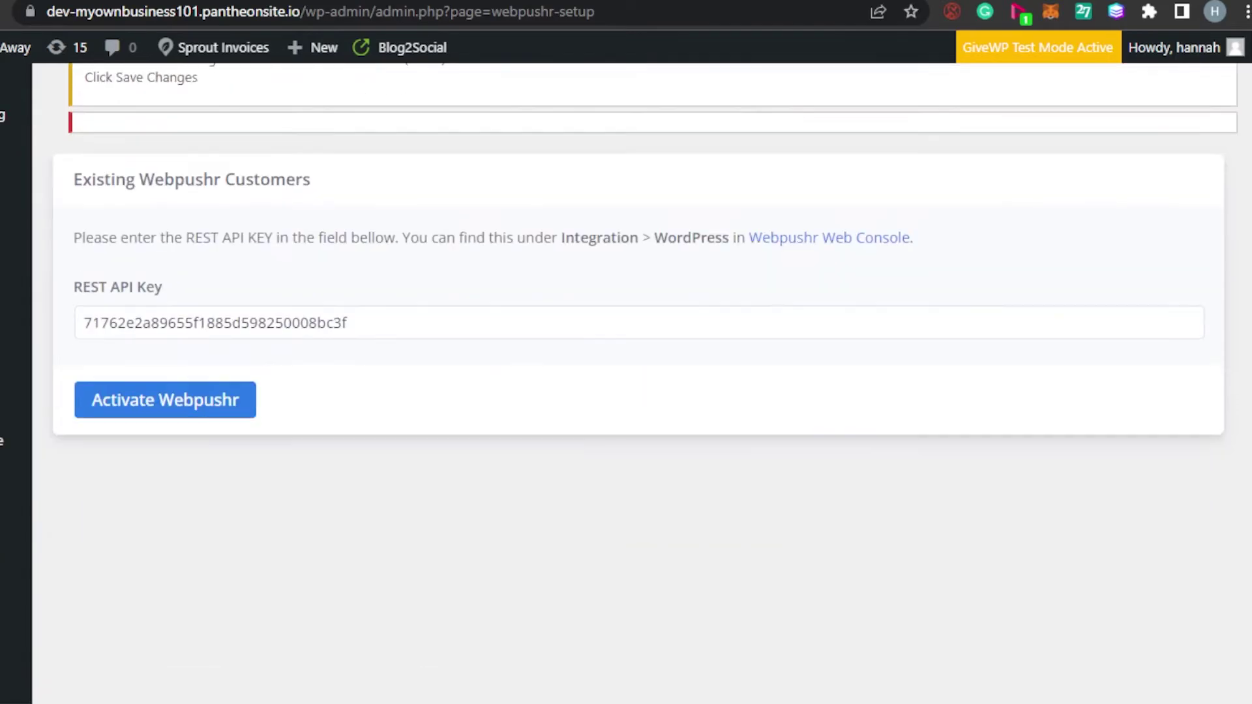
{"action": "scroll", "coordinate": [627, 391], "scroll_direction": "up", "scroll_amount": 2}
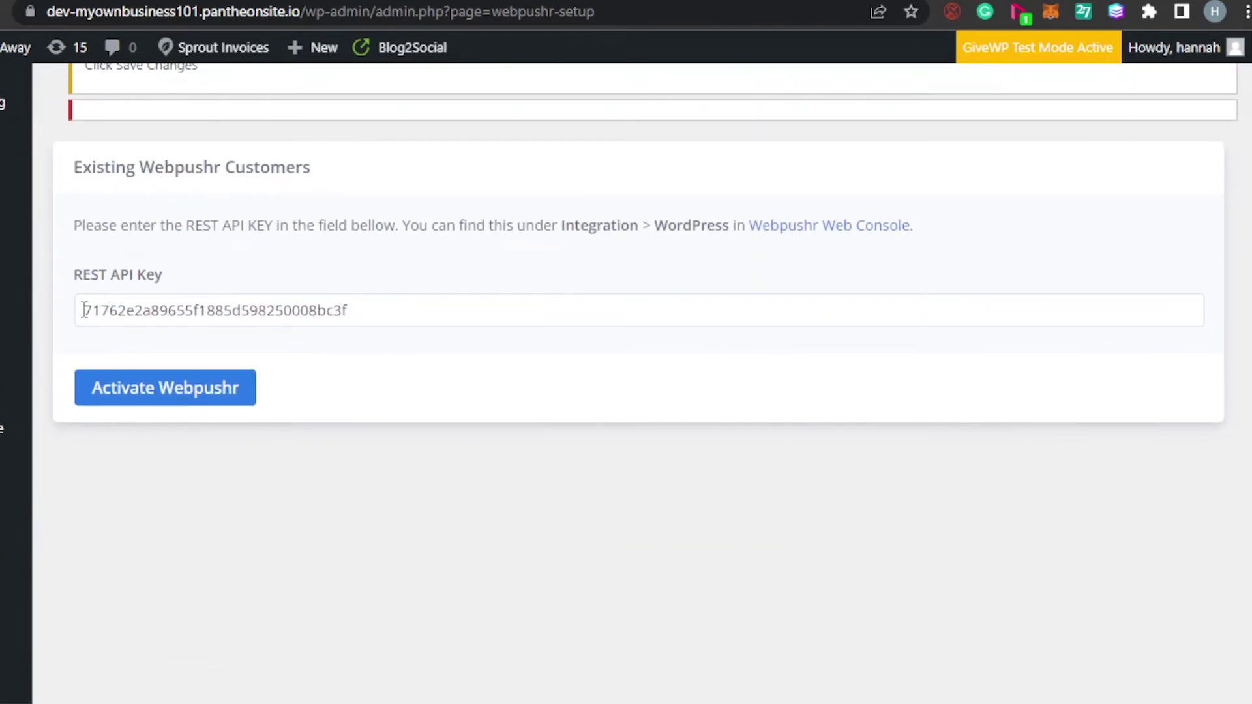
{"action": "left_click_drag", "start_coordinate": [85, 310], "coordinate": [164, 314]}
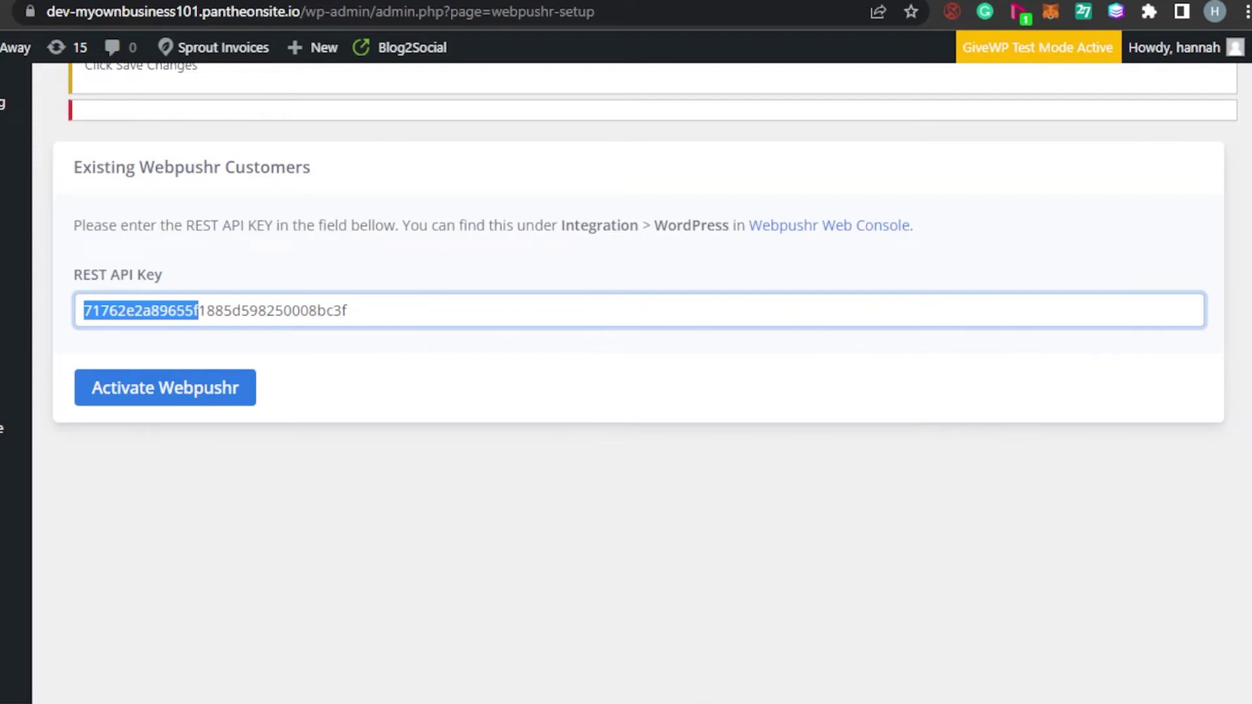
{"action": "key", "text": "ctrl+a"}
{"action": "scroll", "coordinate": [639, 313], "scroll_direction": "up", "scroll_amount": 2}
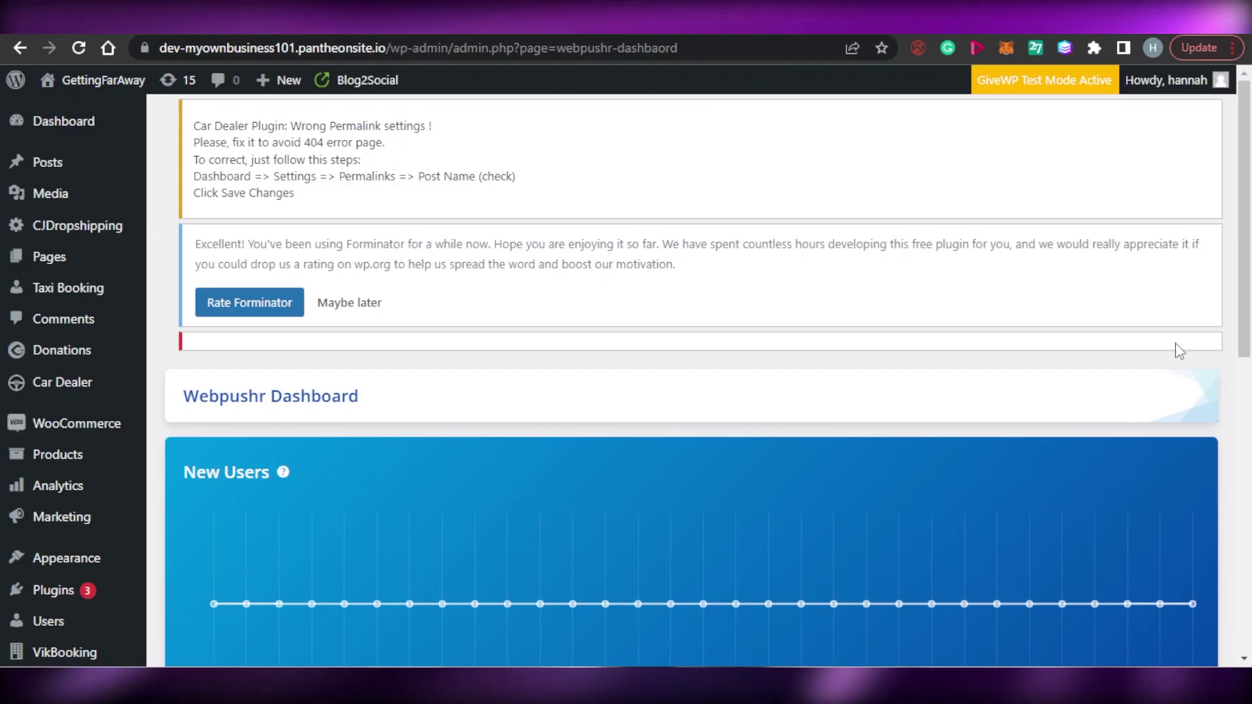
Step: Review the Webpushr dashboard's New Users chart and the Active Users, Optin Rate and Total Lifetime Users cards
{"action": "scroll", "coordinate": [1180, 352], "scroll_direction": "down", "scroll_amount": 3}
{"action": "scroll", "coordinate": [1179, 352], "scroll_direction": "up", "scroll_amount": 2}
{"action": "scroll", "coordinate": [1181, 351], "scroll_direction": "down", "scroll_amount": 5}
{"action": "mouse_move", "coordinate": [1249, 374]}
{"action": "left_mouse_down"}
{"action": "mouse_move", "coordinate": [1249, 461]}
{"action": "mouse_move", "coordinate": [1249, 243]}
{"action": "mouse_move", "coordinate": [1249, 357]}
{"action": "left_mouse_up"}
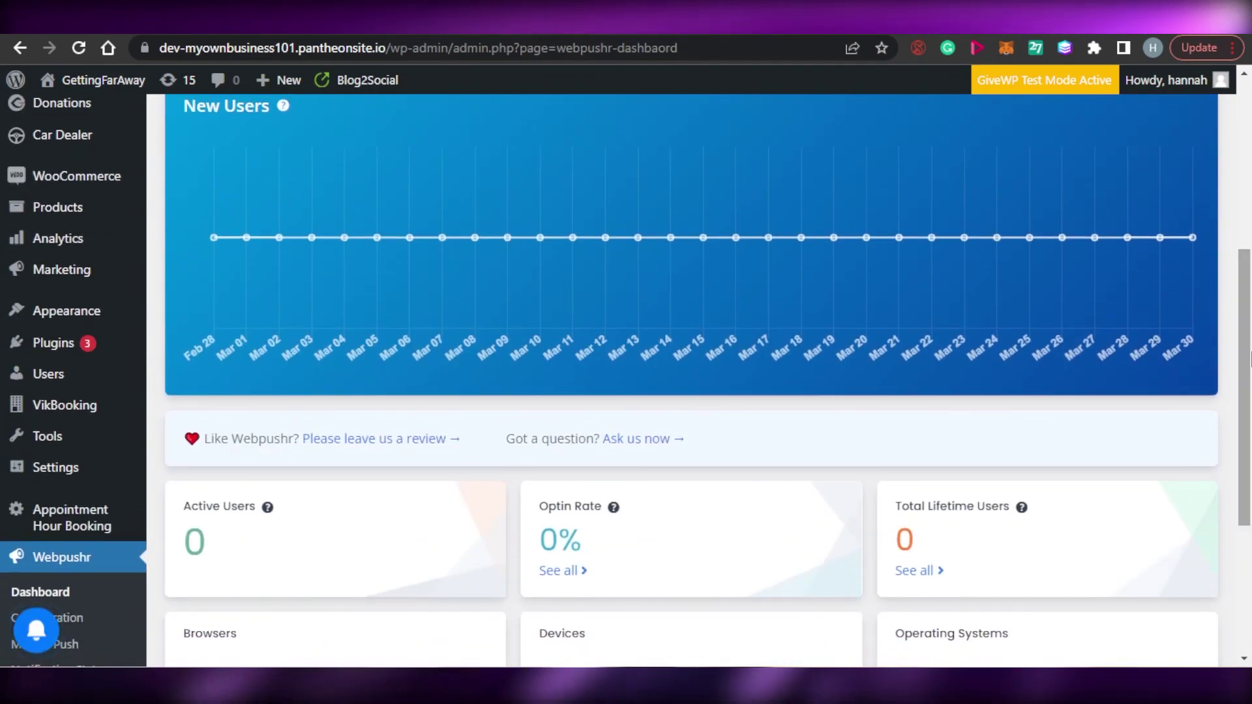